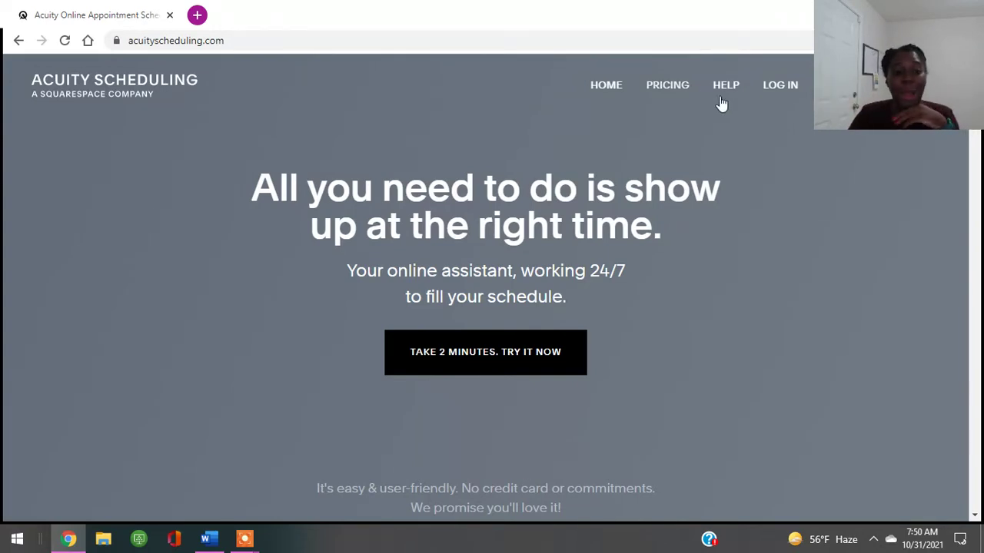
Compare the Emerging ($14), Growing ($23) and Powerhouse ($45) plans on the Pricing page.
click(679, 90)
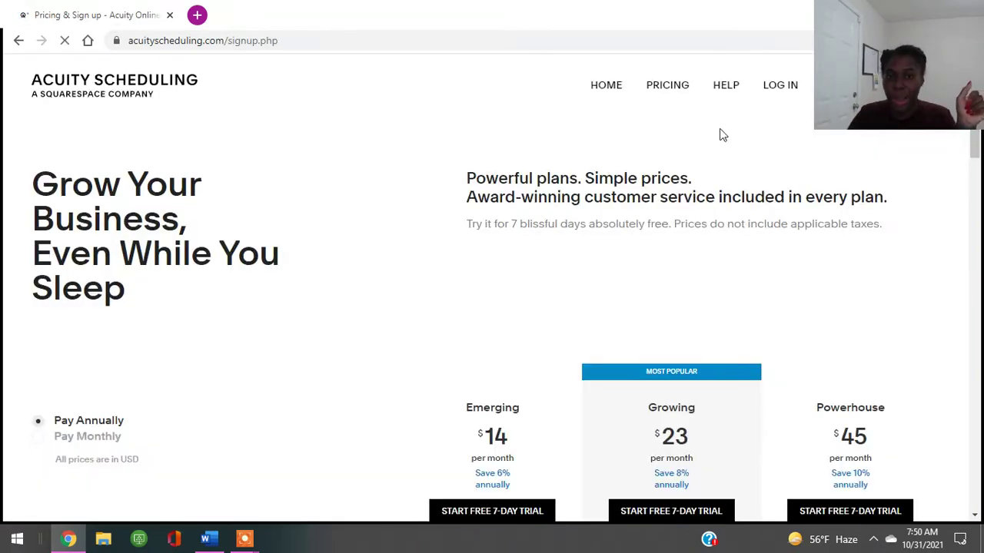
scroll(712, 146, down, 2)
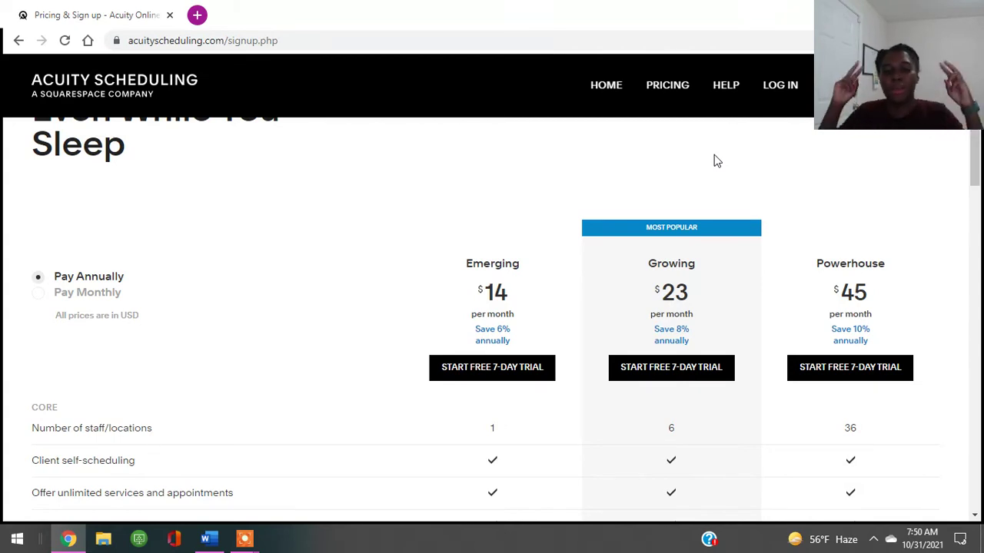
scroll(899, 171, up, 1)
scroll(891, 180, down, 1)
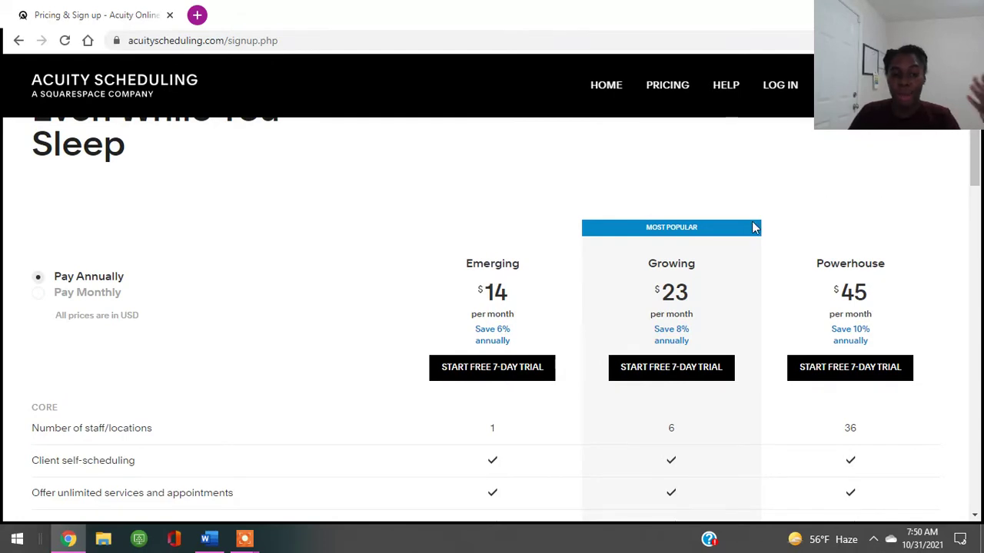
scroll(692, 238, down, 1)
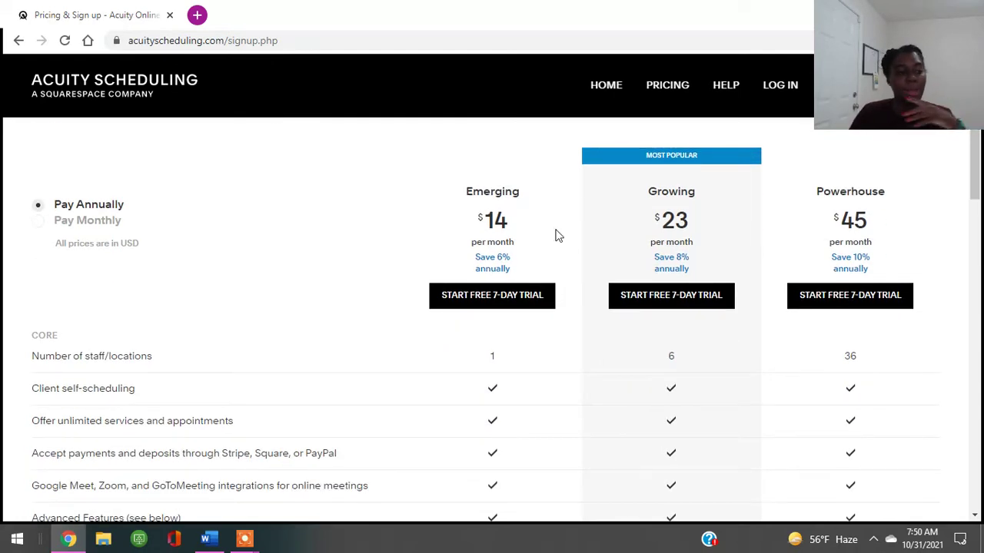
scroll(530, 284, down, 1)
scroll(535, 285, down, 1)
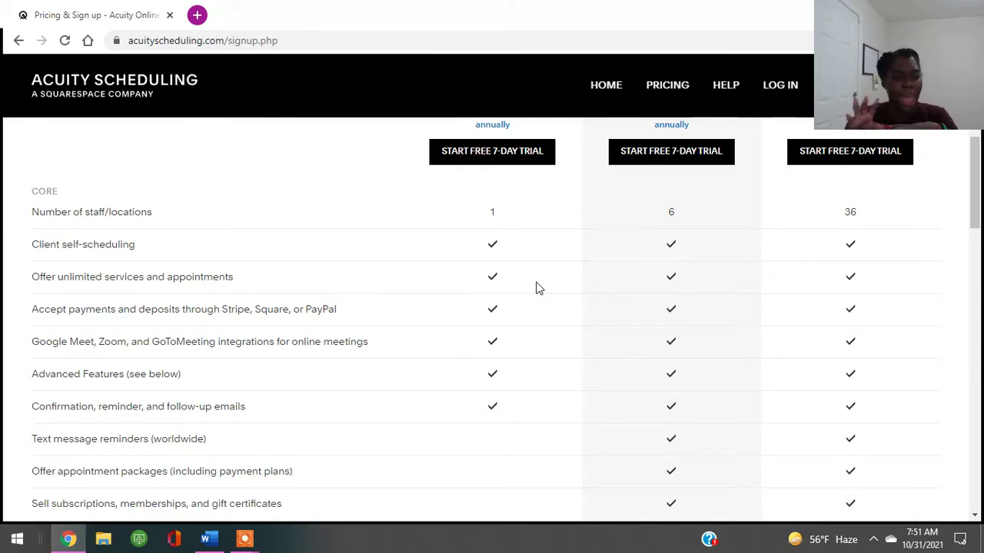
scroll(475, 366, down, 1)
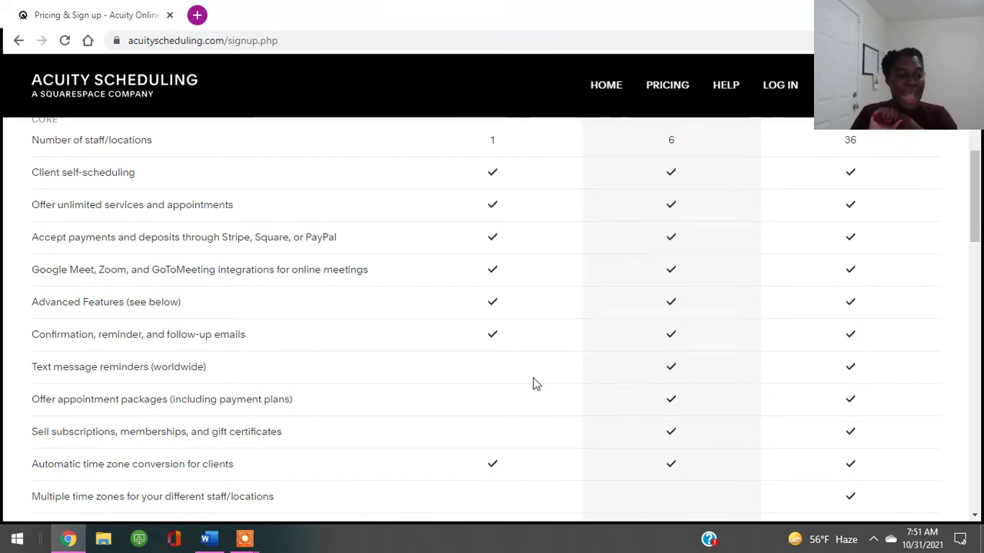
scroll(499, 273, up, 2)
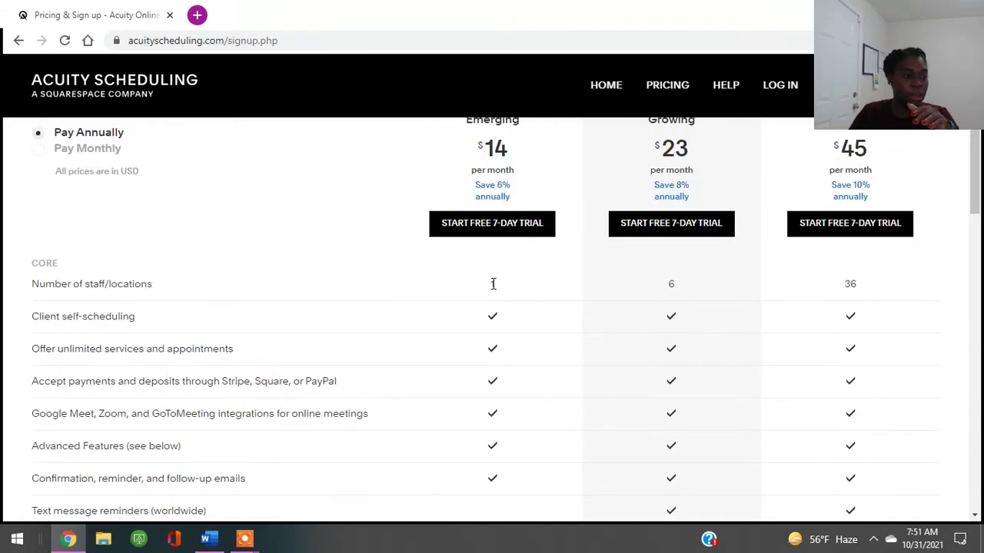
scroll(483, 315, down, 2)
scroll(483, 326, down, 2)
scroll(483, 326, up, 3)
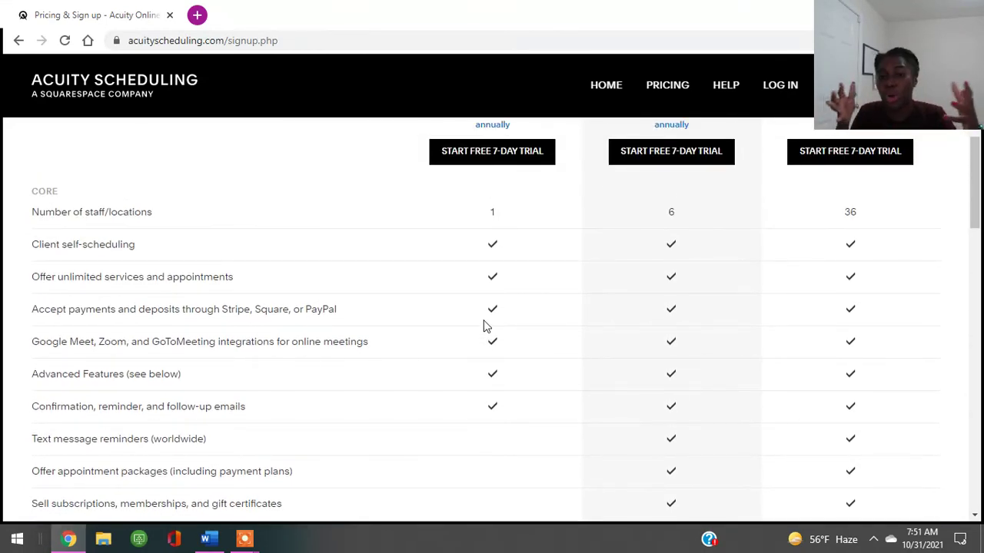
scroll(485, 325, up, 1)
scroll(484, 324, up, 2)
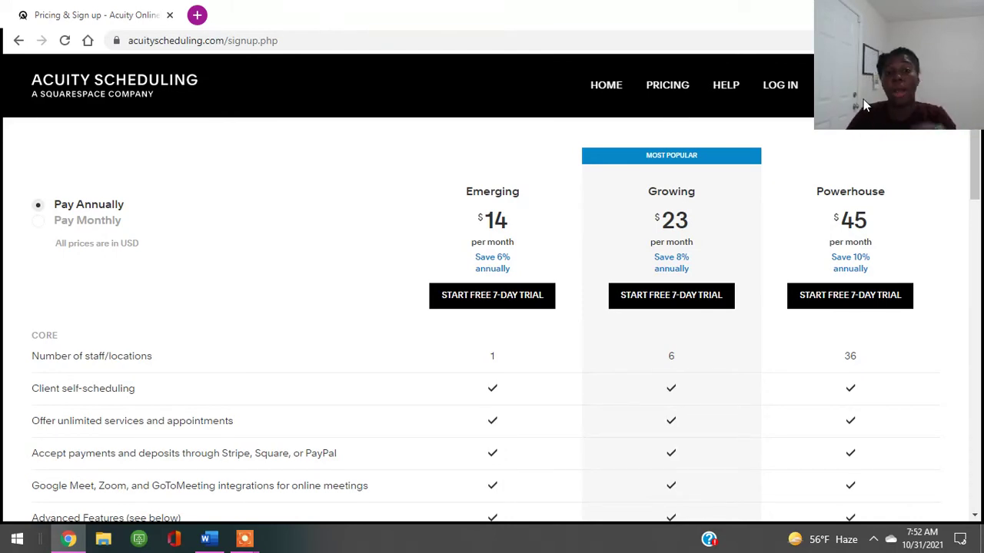
click(795, 77)
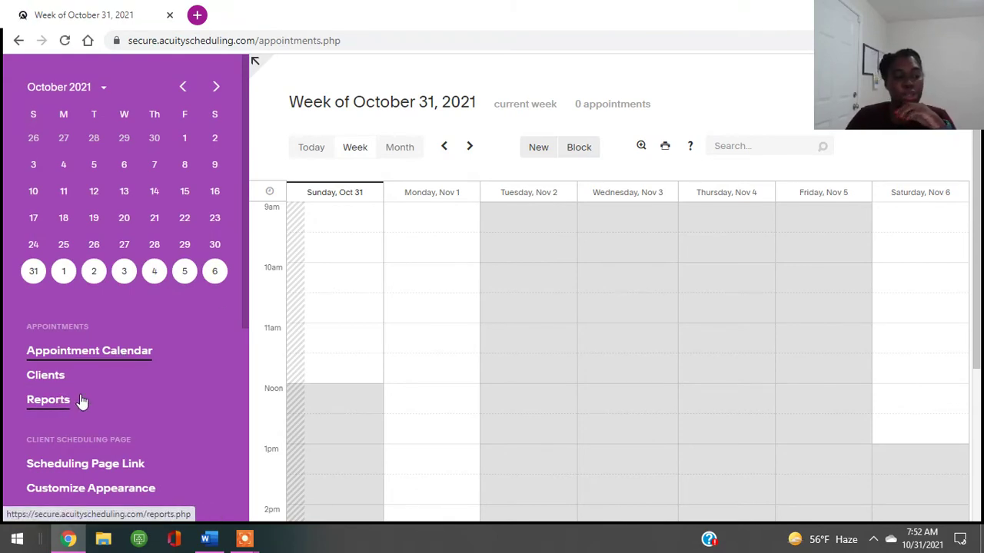
View the general scheduling page link and its Direct Links & Embedding options.
scroll(83, 398, down, 1)
scroll(190, 399, down, 1)
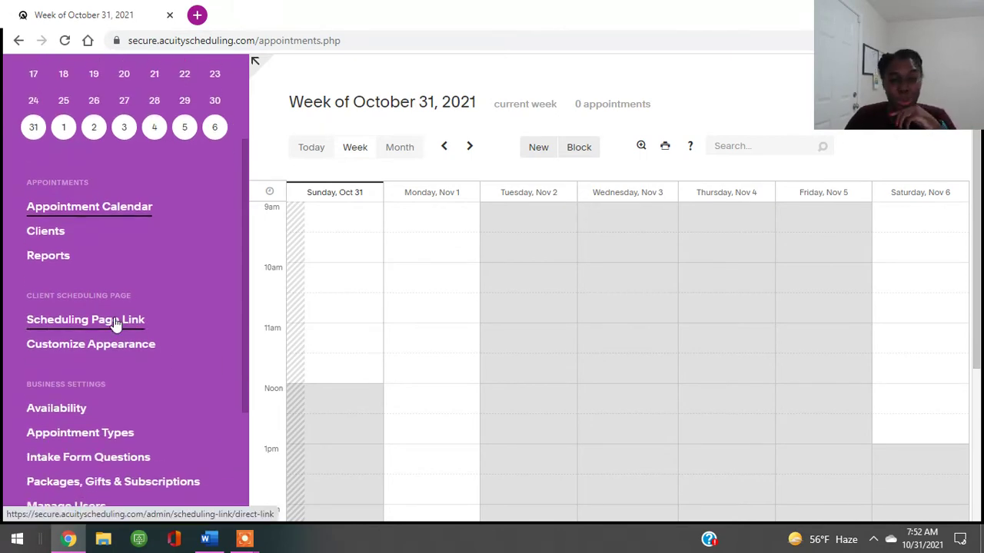
click(114, 321)
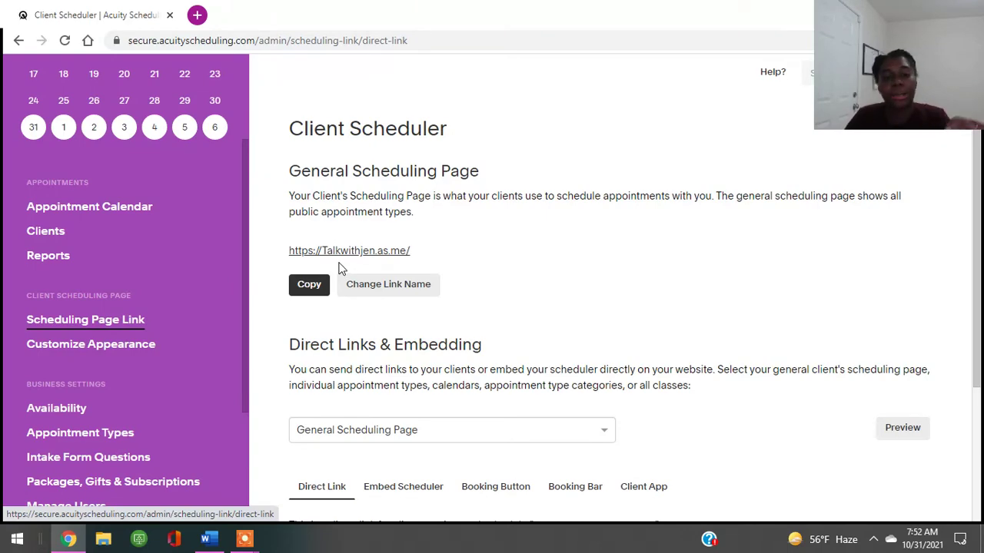
scroll(430, 304, down, 1)
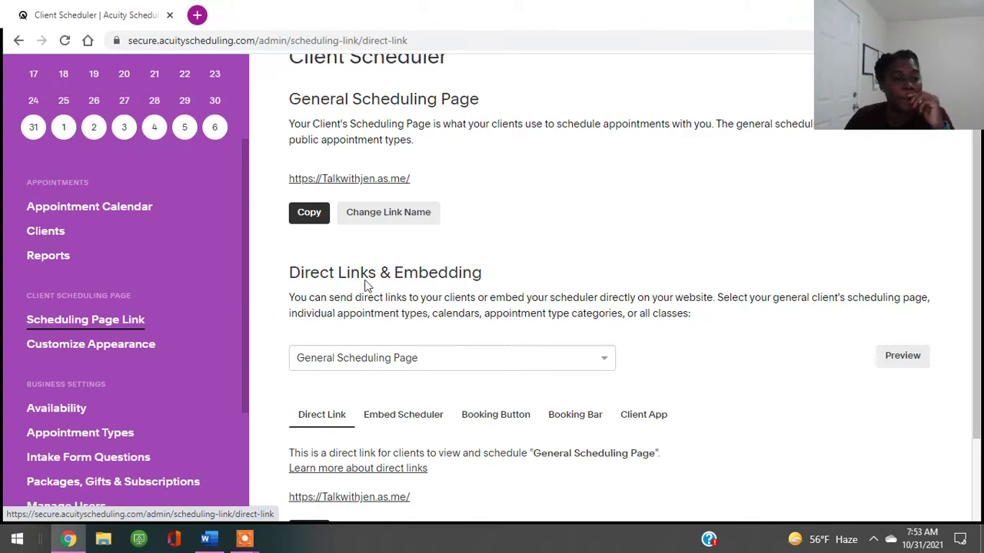
scroll(367, 284, down, 3)
Review the weekly hours on the Availability page and bring up the calendar's settings.
click(88, 413)
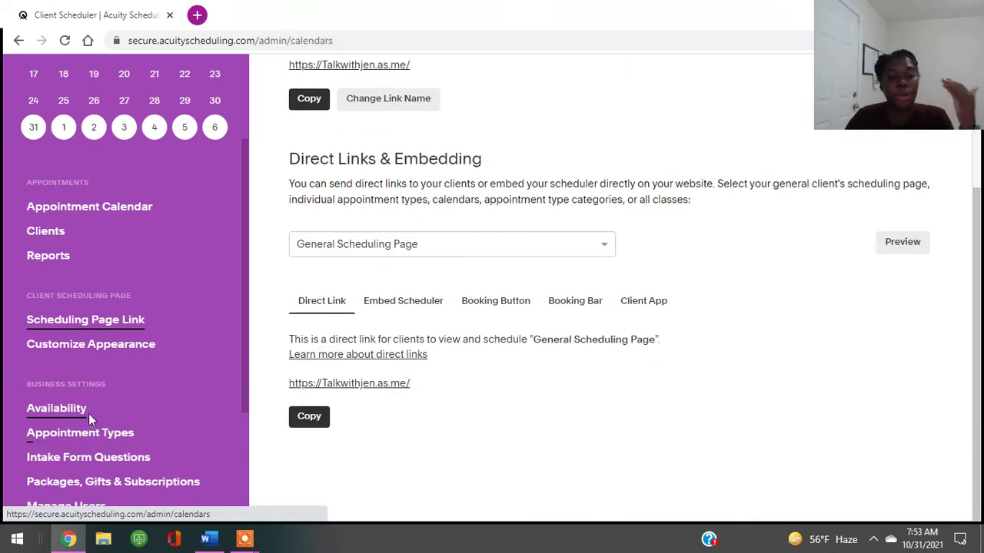
scroll(258, 319, down, 2)
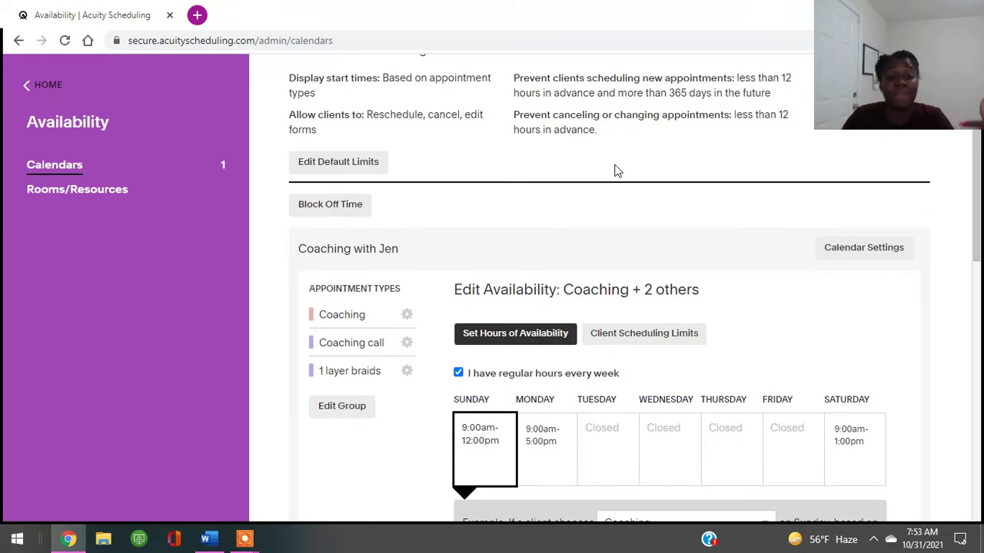
scroll(637, 218, down, 2)
scroll(644, 223, up, 1)
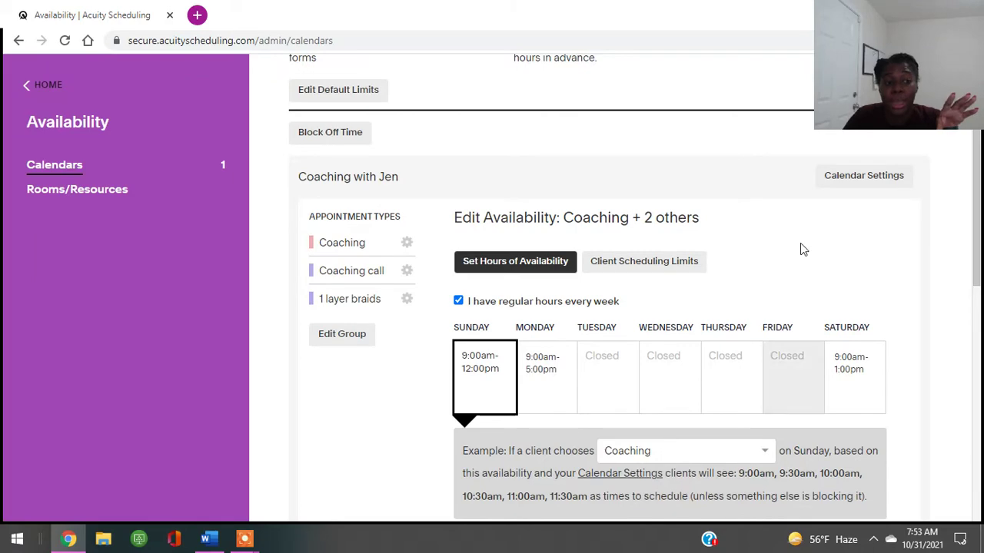
click(880, 184)
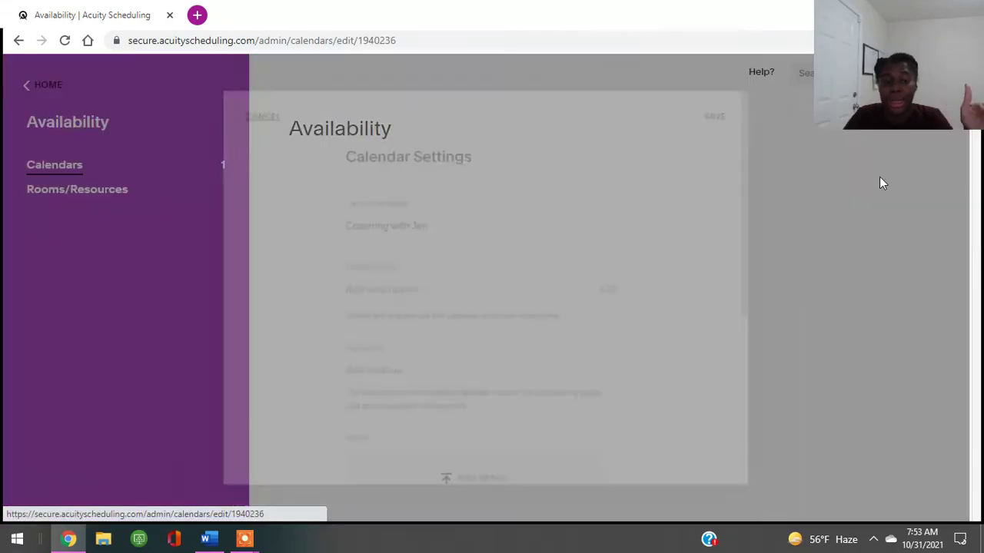
Close the Calendar Settings dialog without saving.
scroll(500, 323, down, 5)
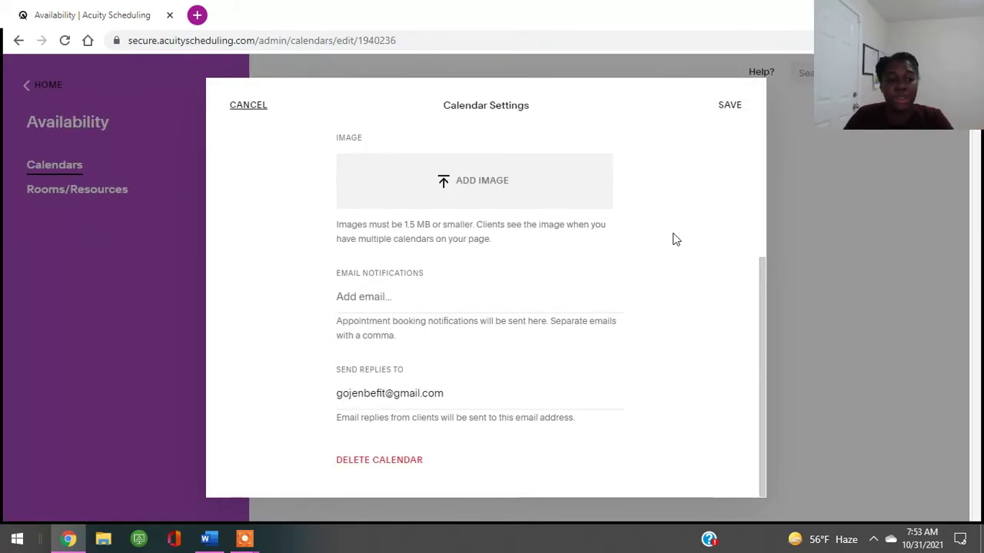
scroll(671, 237, up, 3)
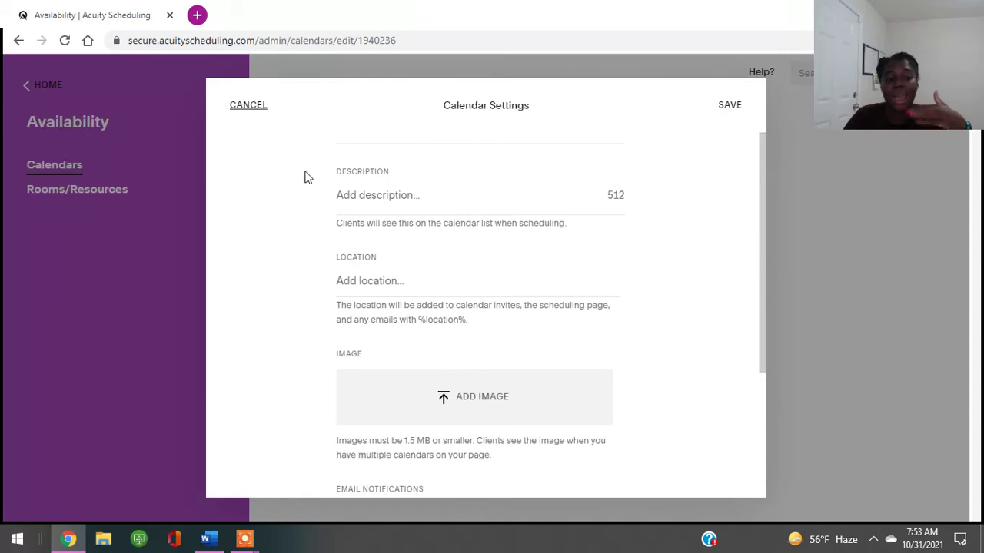
click(259, 103)
Save regular hours: Sunday 9:00am–12:00pm, Monday 9:00am–5:00pm, Saturday 9:00am–1:00pm.
scroll(559, 284, down, 3)
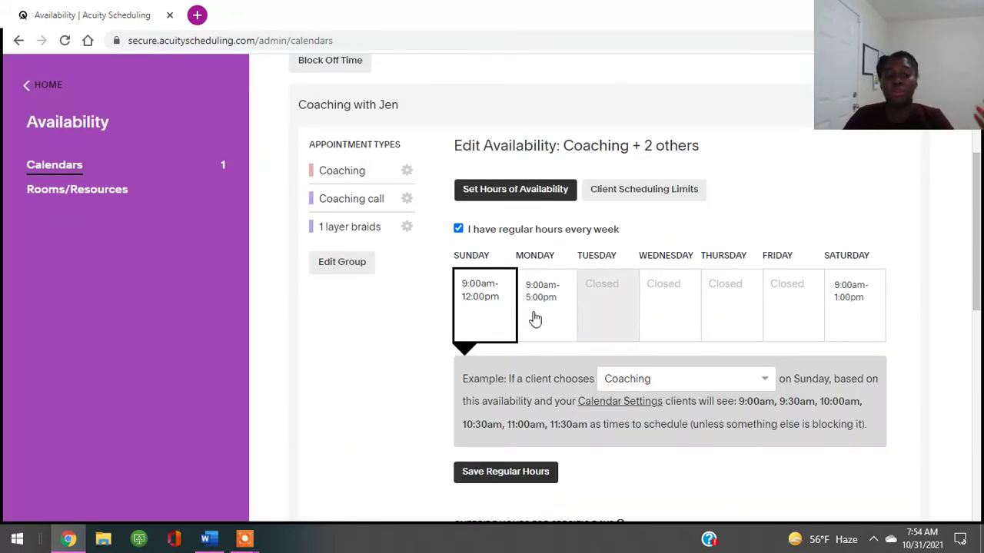
scroll(502, 307, down, 3)
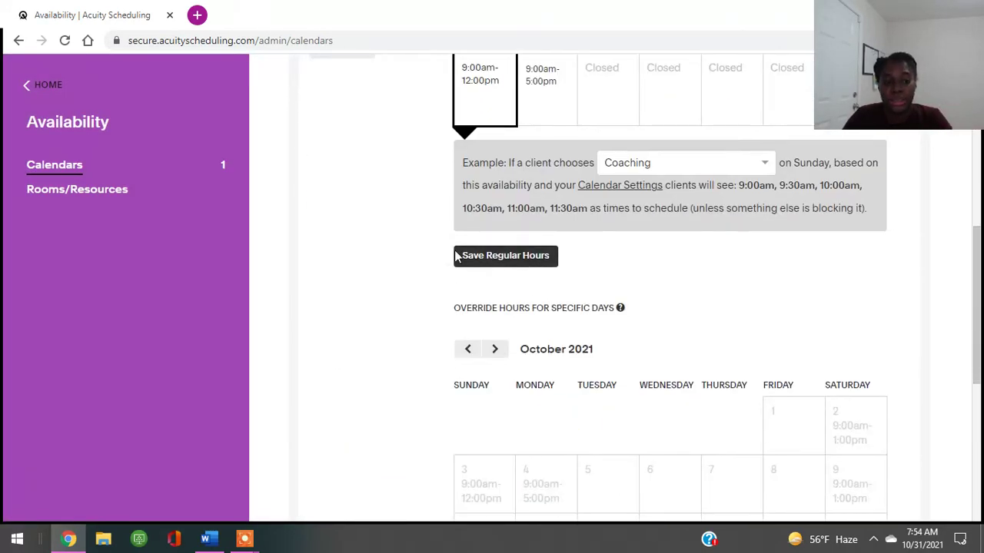
scroll(514, 272, down, 3)
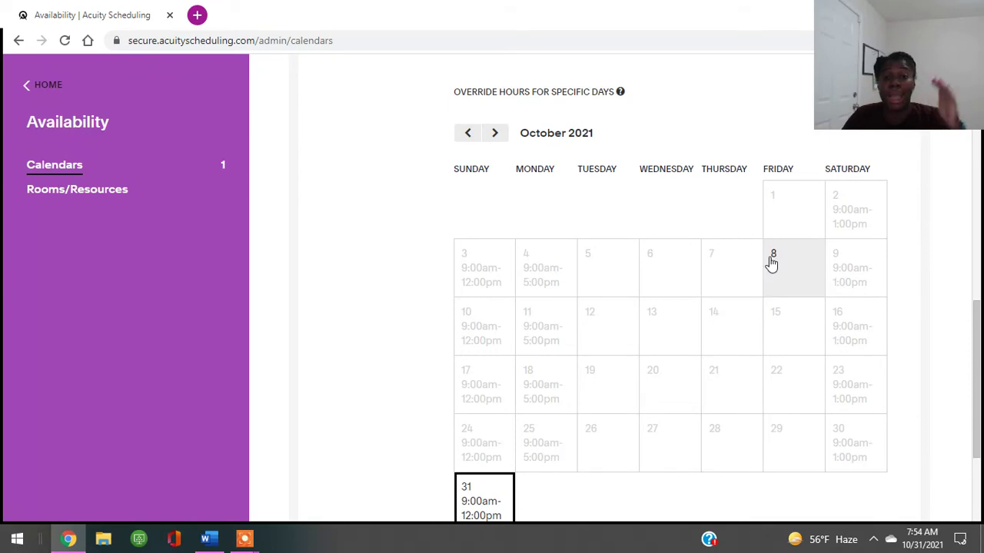
scroll(715, 231, up, 3)
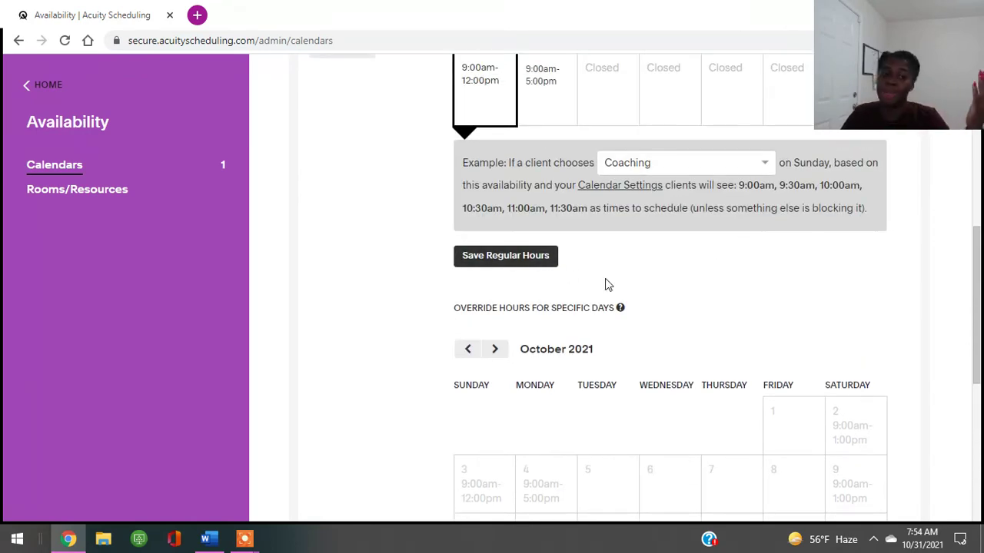
click(489, 261)
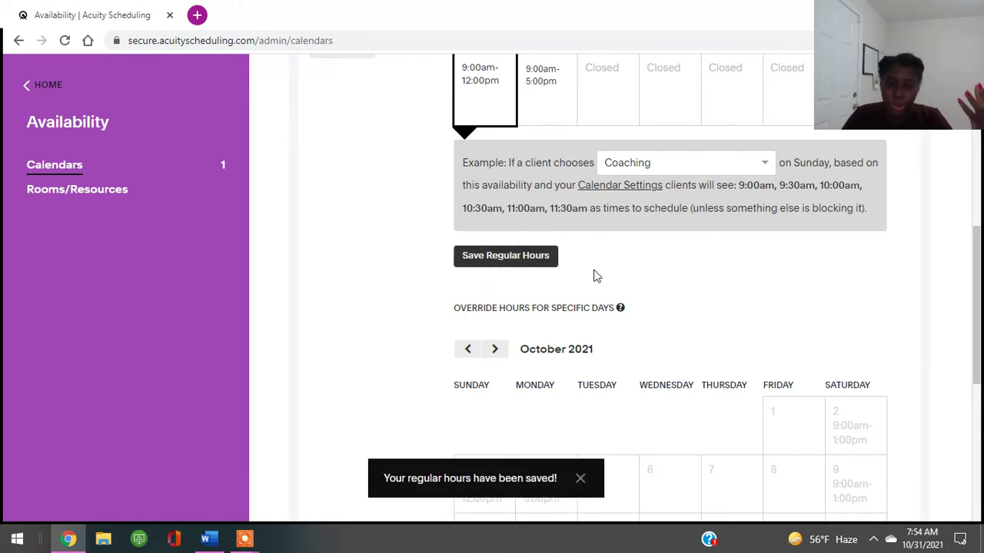
scroll(712, 265, up, 4)
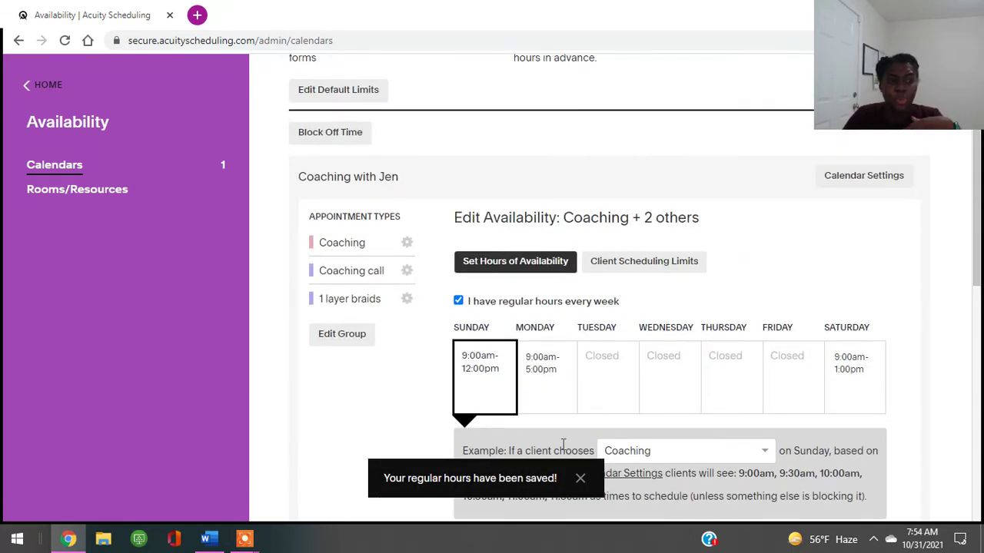
scroll(600, 231, down, 5)
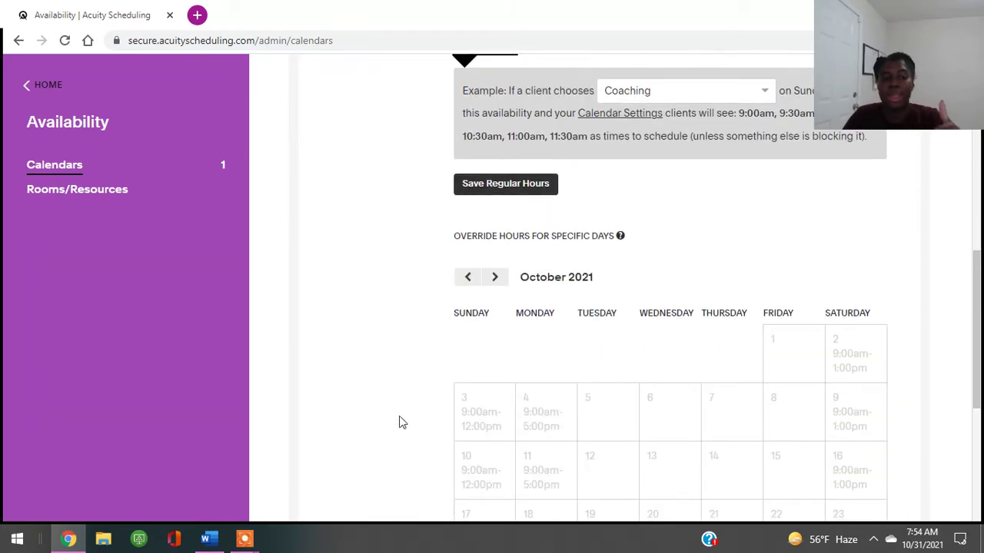
scroll(572, 277, down, 4)
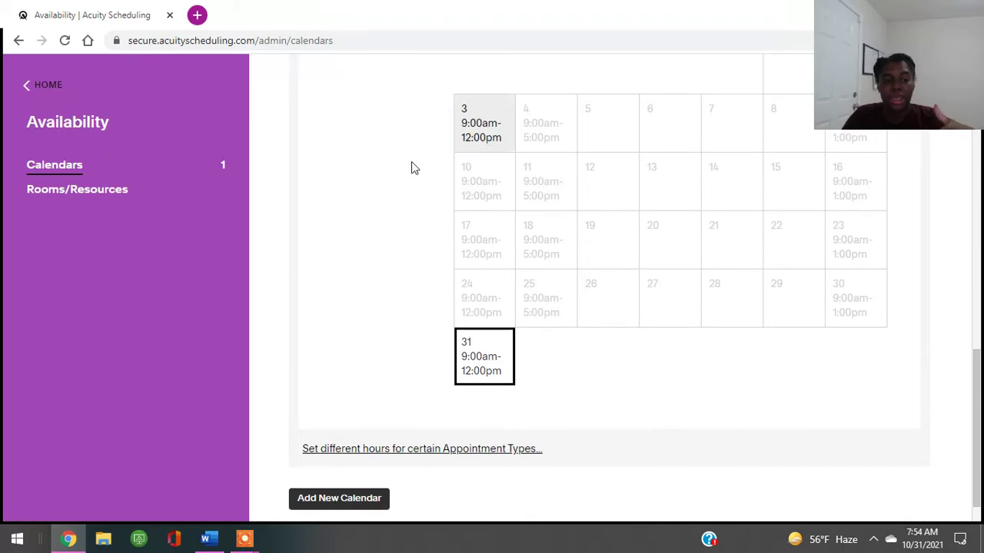
scroll(551, 246, down, 1)
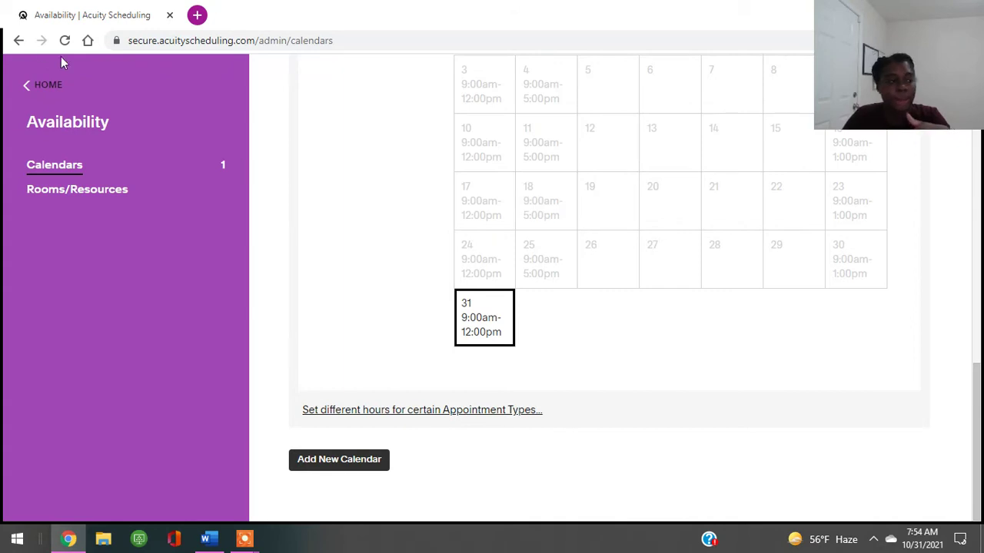
Return to the home calendar and go to Appointment Types under Business Settings.
click(31, 84)
scroll(125, 269, down, 3)
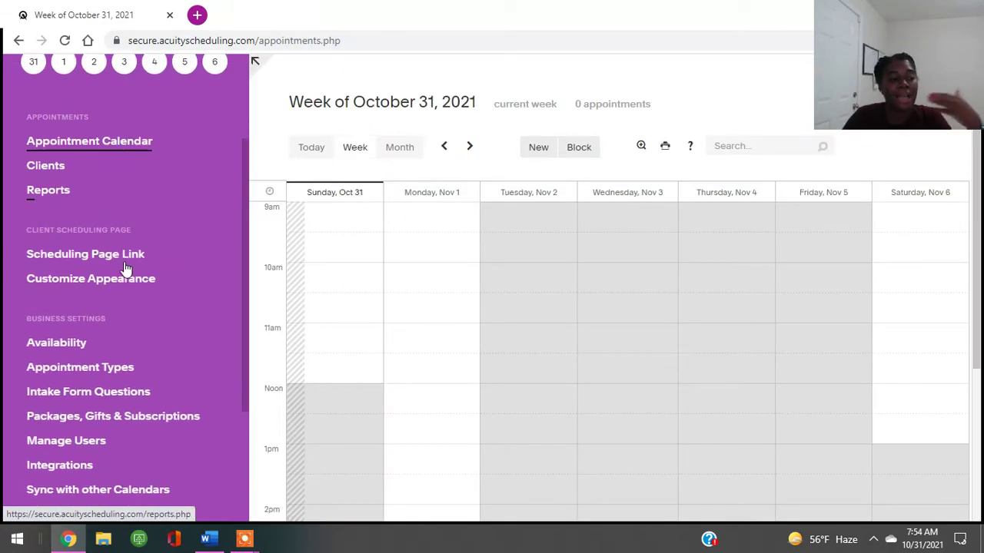
scroll(161, 287, down, 1)
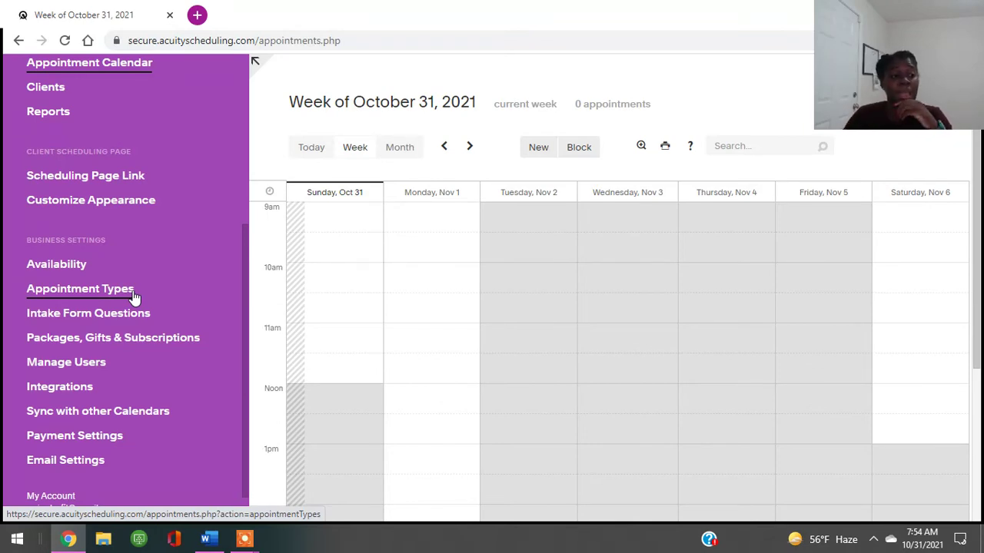
click(133, 293)
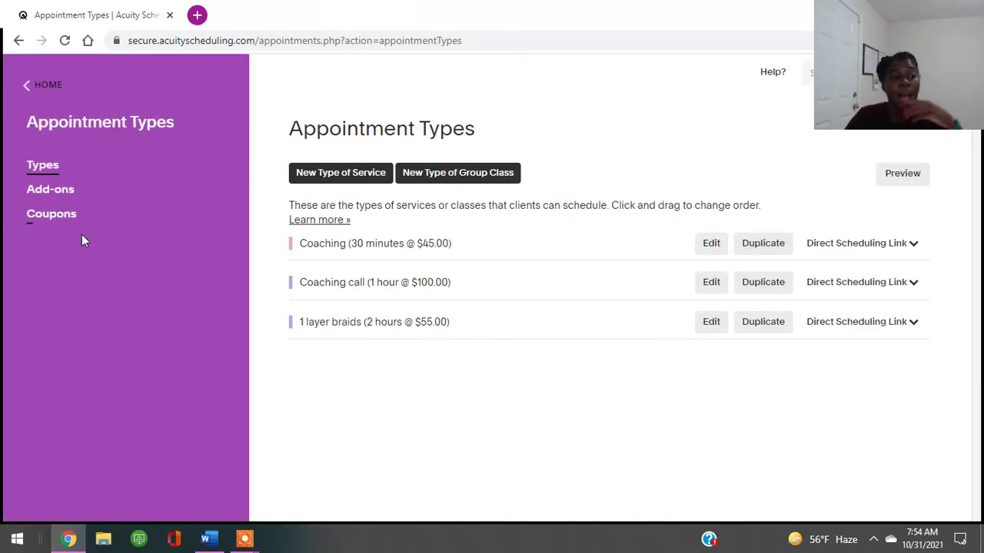
Start a new service named 'Box braid large' with a 120-minute duration.
click(340, 178)
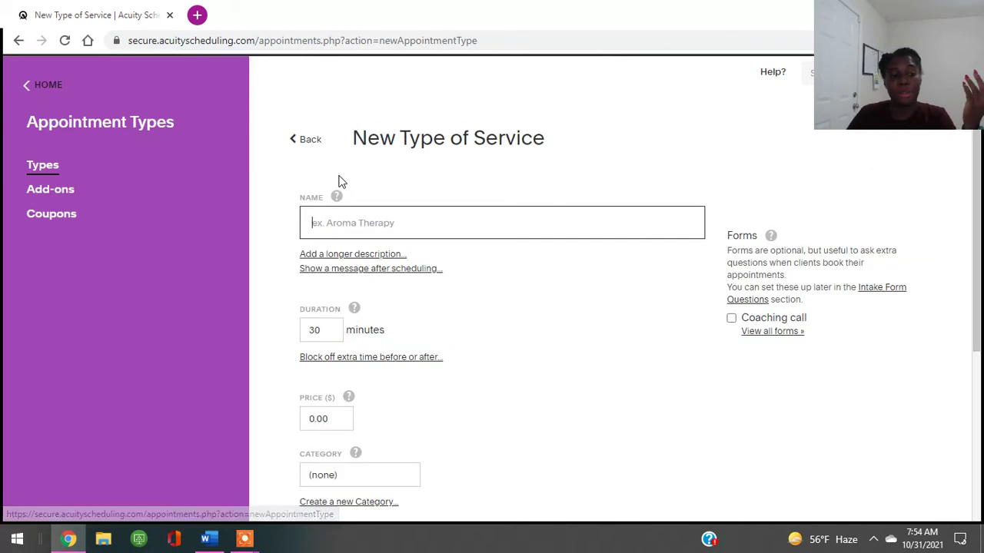
click(365, 222)
text(Box braid medium)
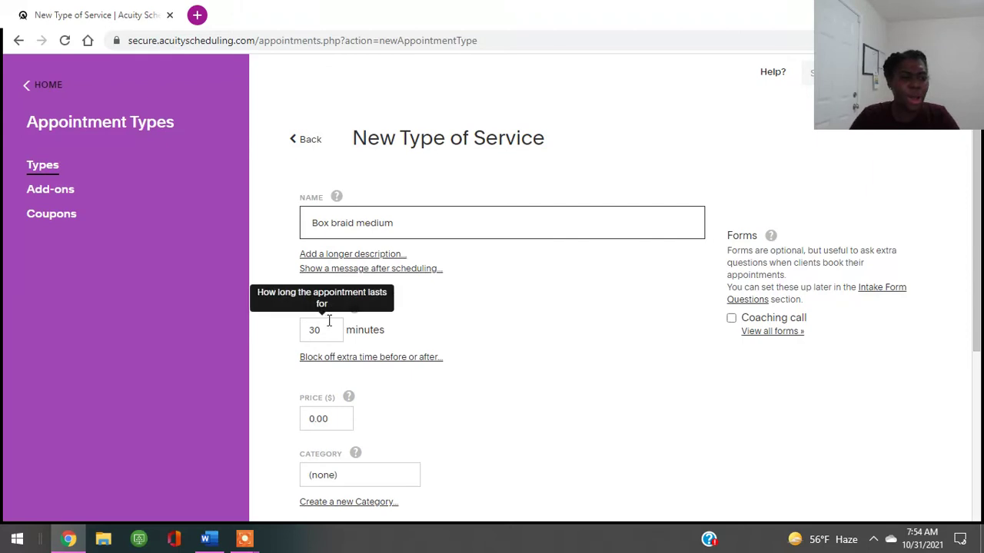
click(329, 325)
drag(329, 325, 306, 323)
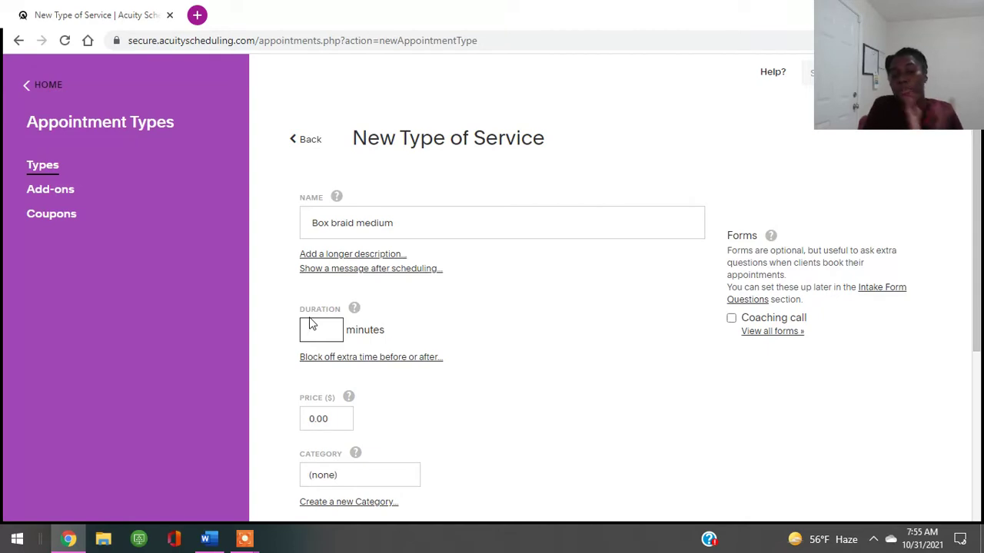
drag(422, 228, 368, 227)
text(larg)
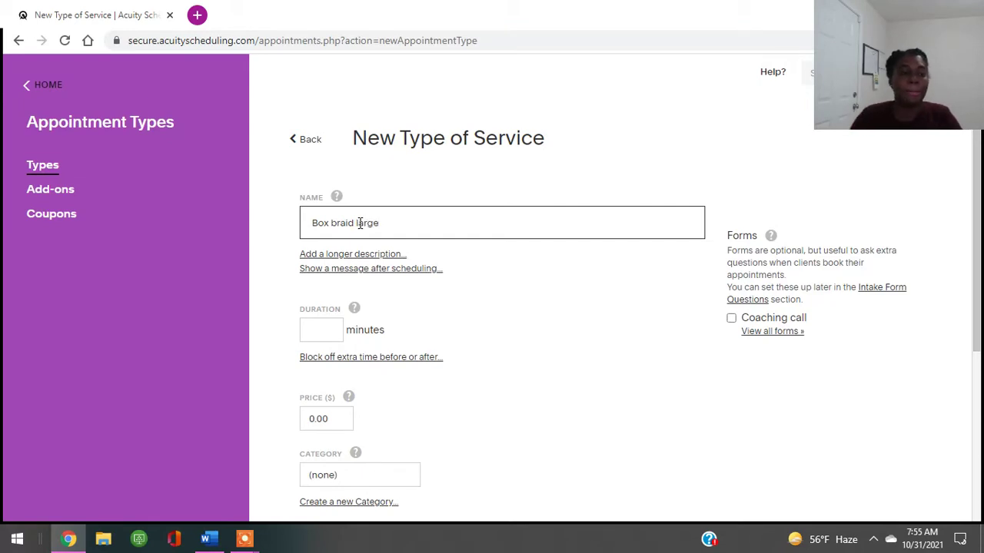
click(324, 331)
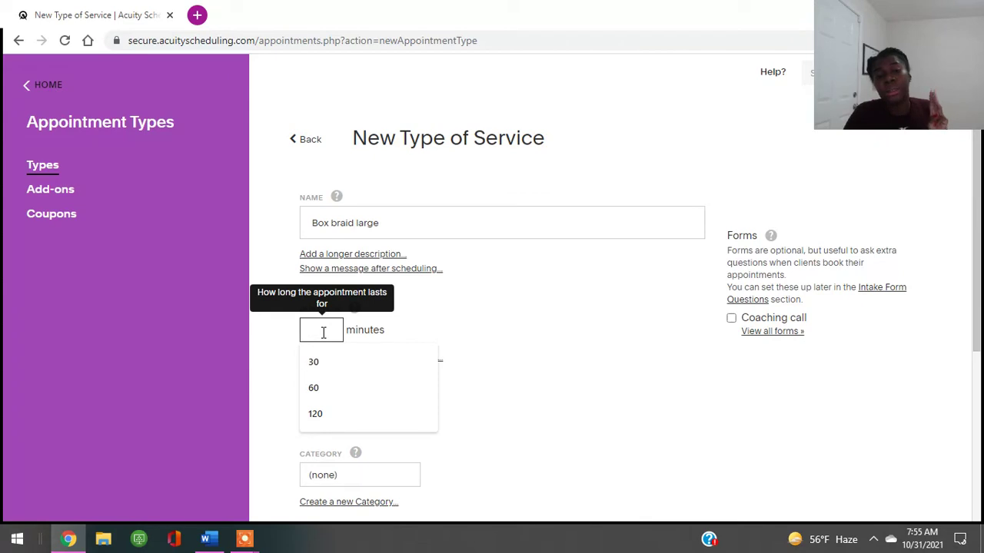
text(120)
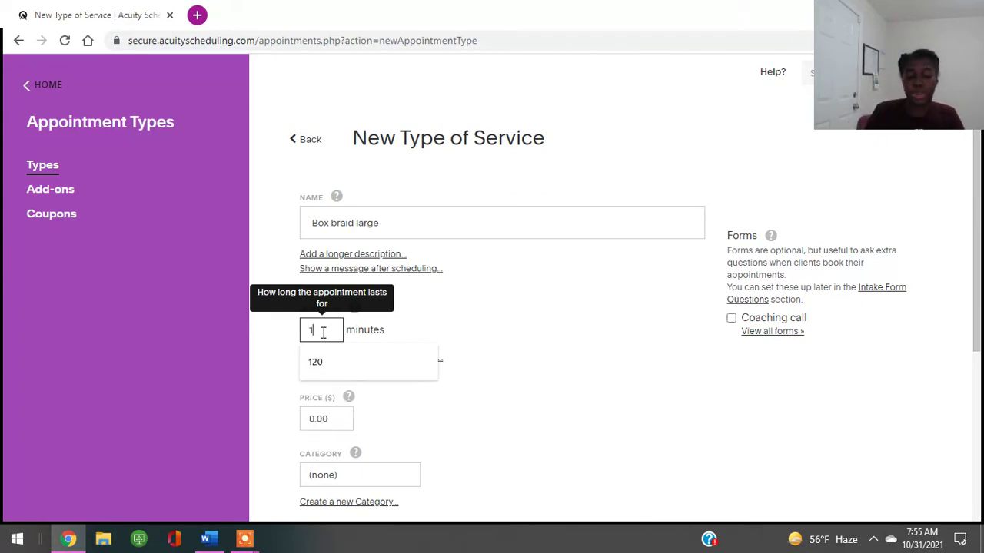
key(Tab)
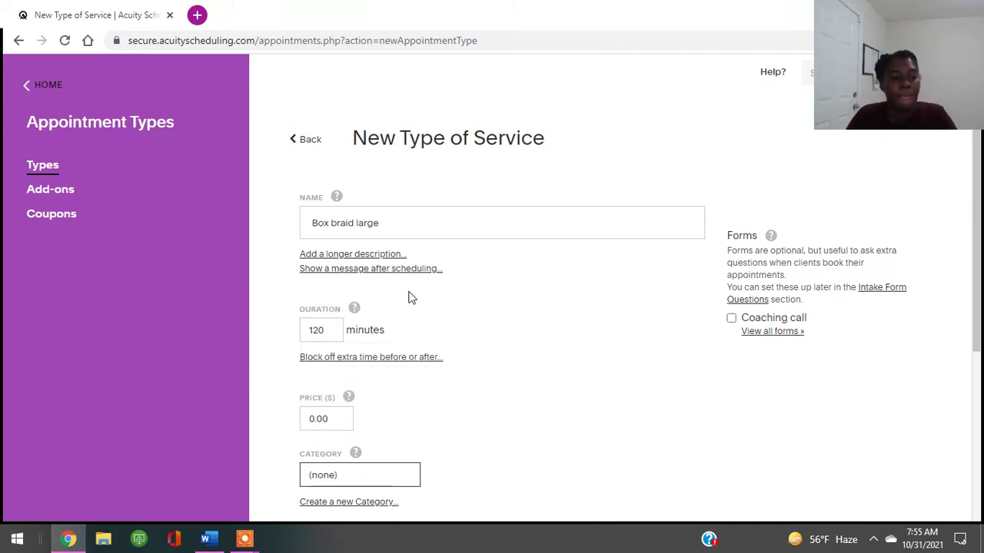
Add the description 'will need 4 packs of hair' and create the service.
scroll(408, 292, down, 2)
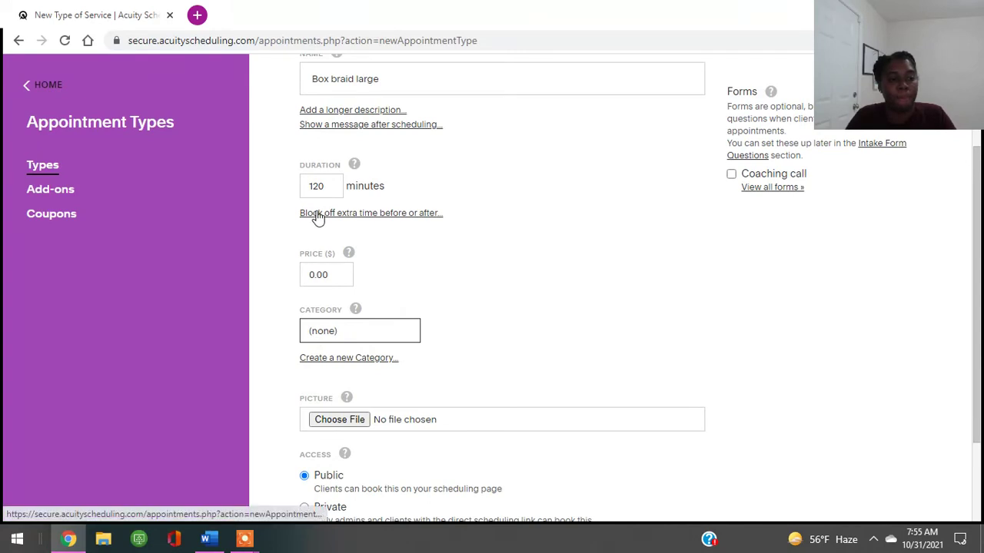
scroll(369, 131, up, 1)
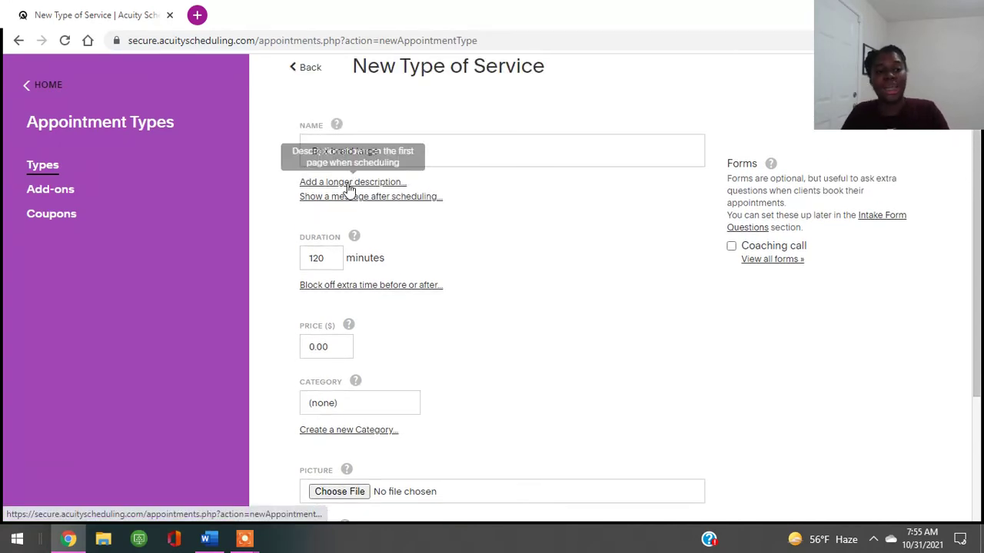
click(349, 184)
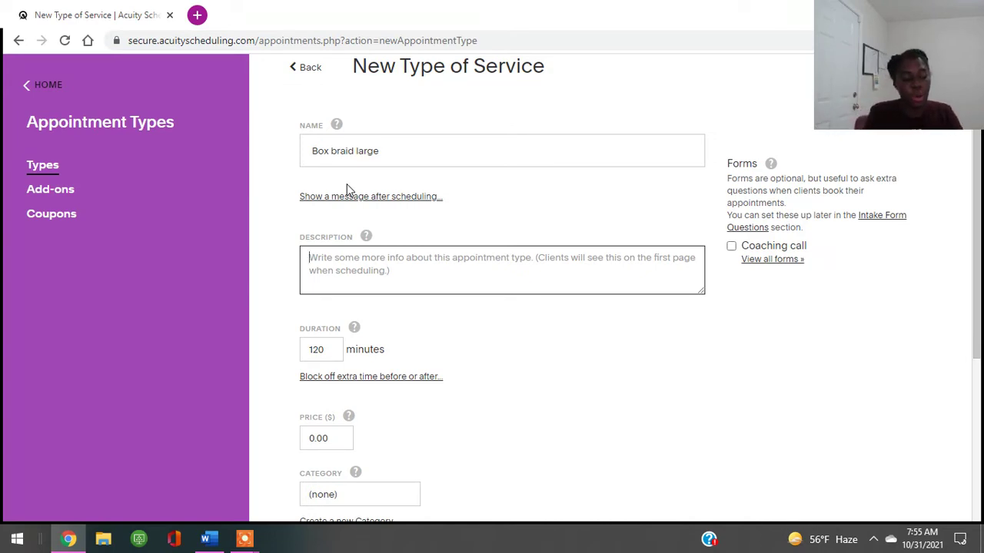
text(will need 4 b)
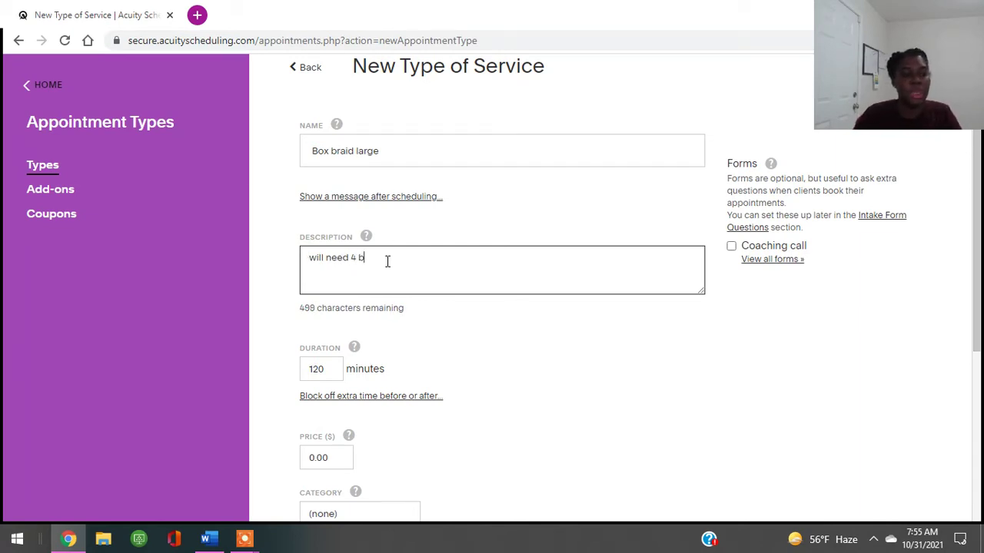
key(BackSpace)
text(packs of)
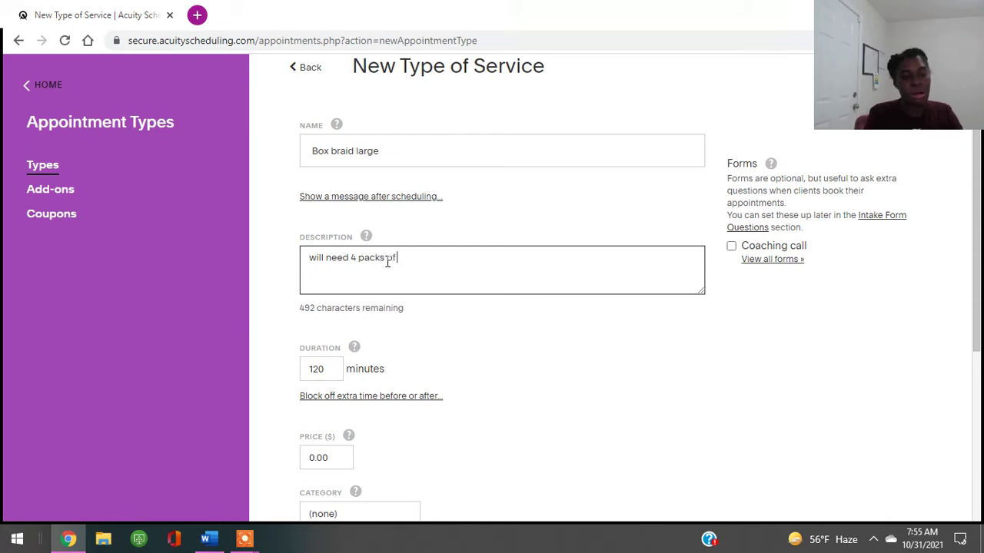
text( hari)
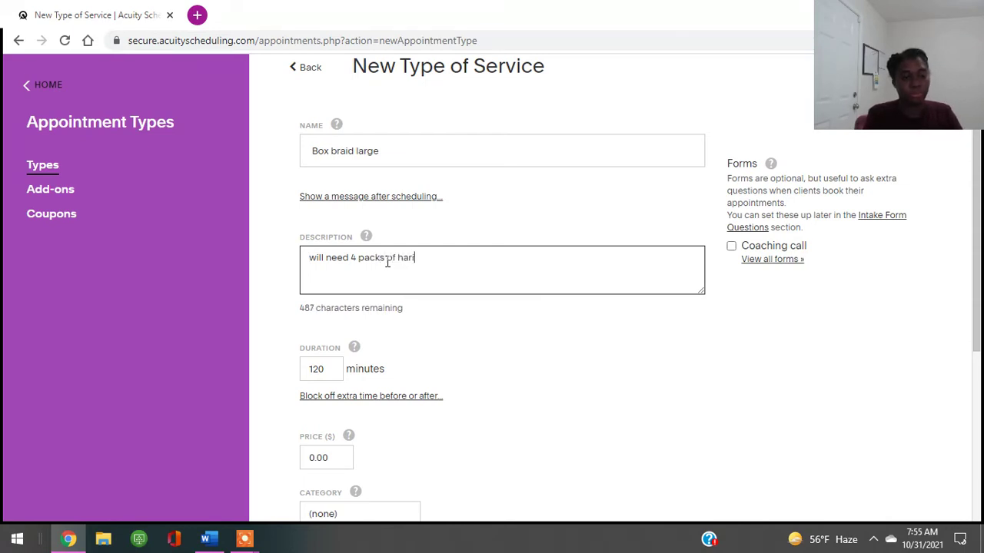
key(BackSpace)
key(BackSpace)
key(BackSpace)
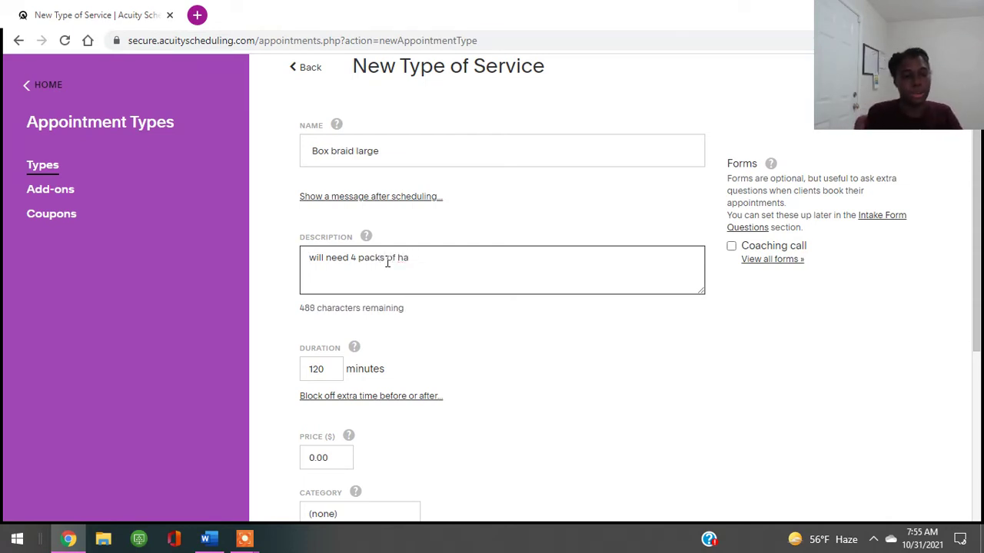
text(ir)
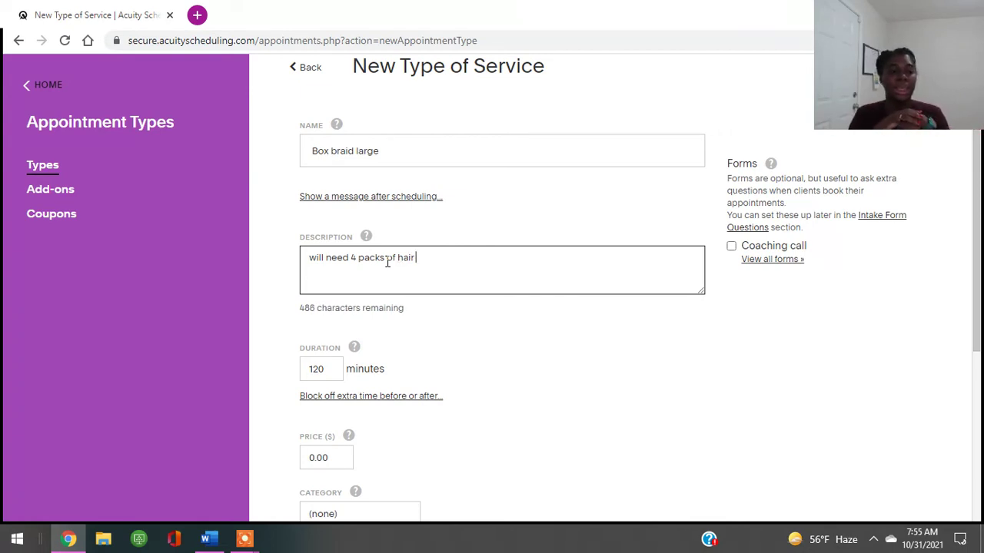
scroll(485, 292, down, 4)
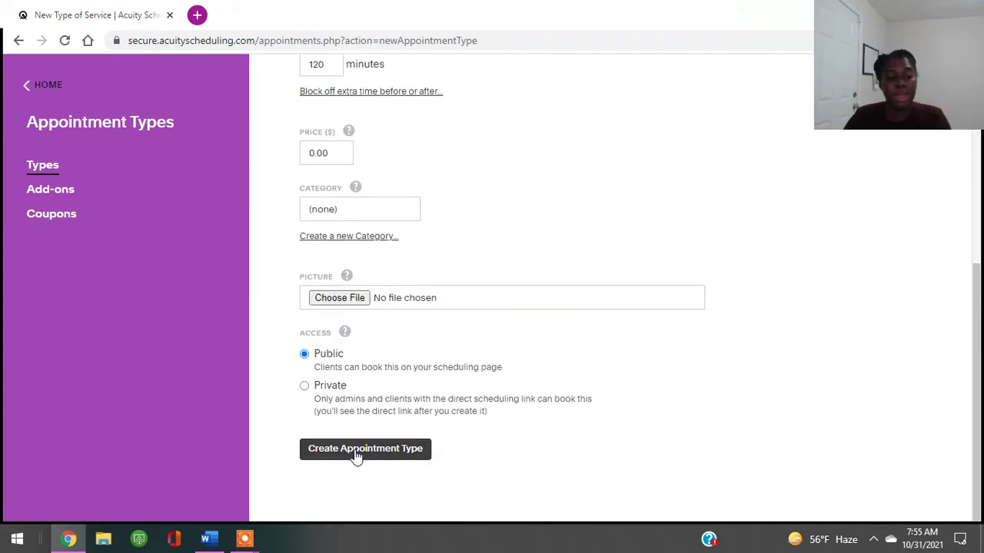
click(356, 452)
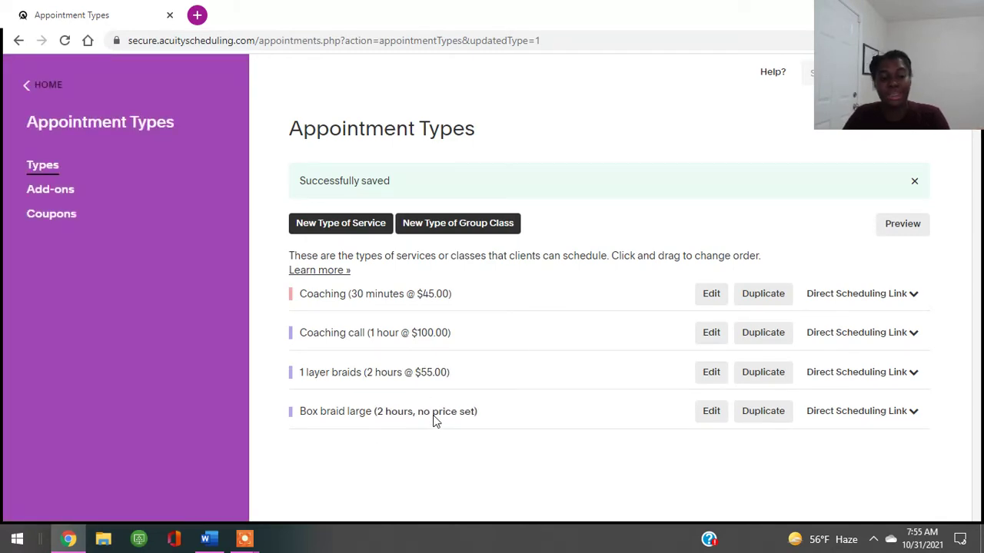
Change Box braid large to a 180-minute duration and a 100.00 price, then save.
click(709, 415)
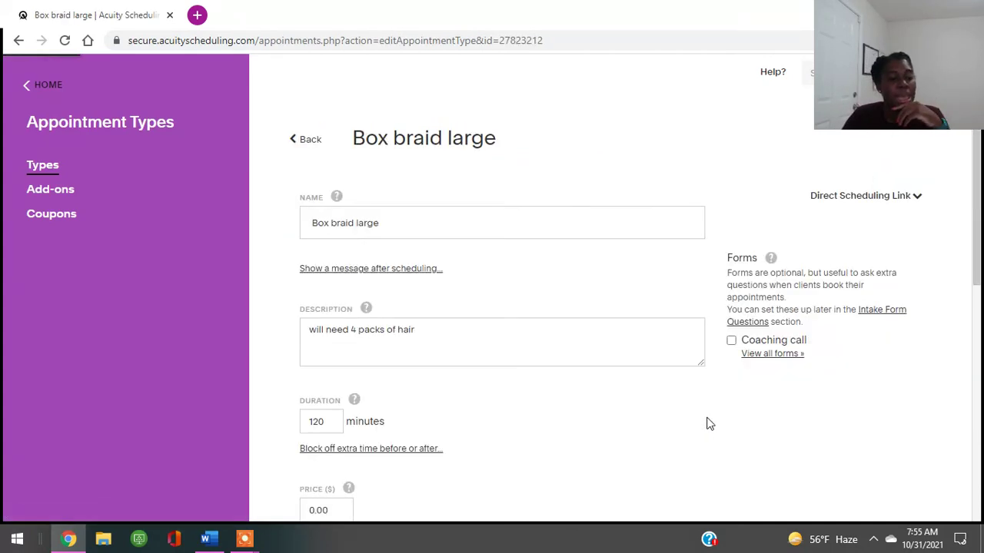
click(339, 415)
key(BackSpace)
key(BackSpace)
key(BackSpace)
text(1)
key(BackSpace)
text(180)
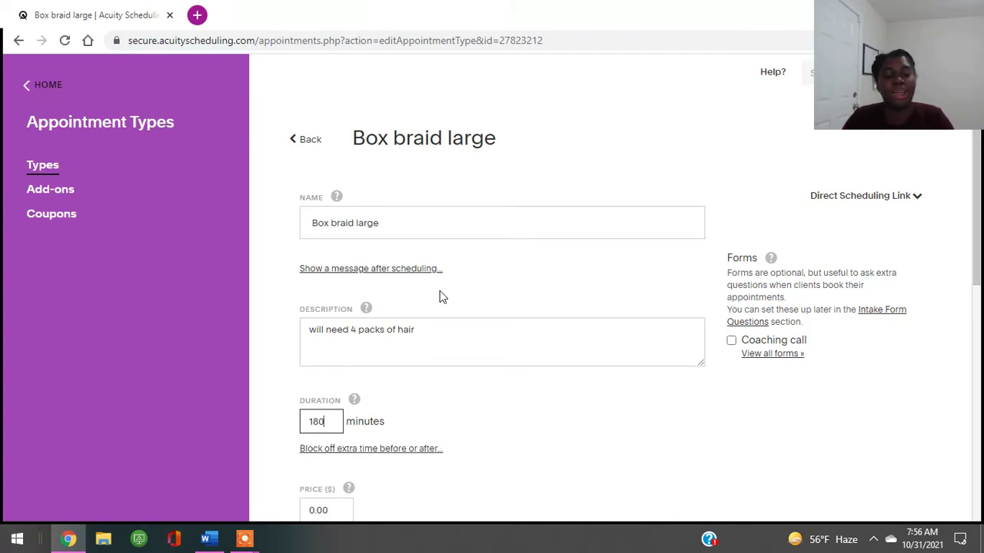
scroll(445, 305, down, 3)
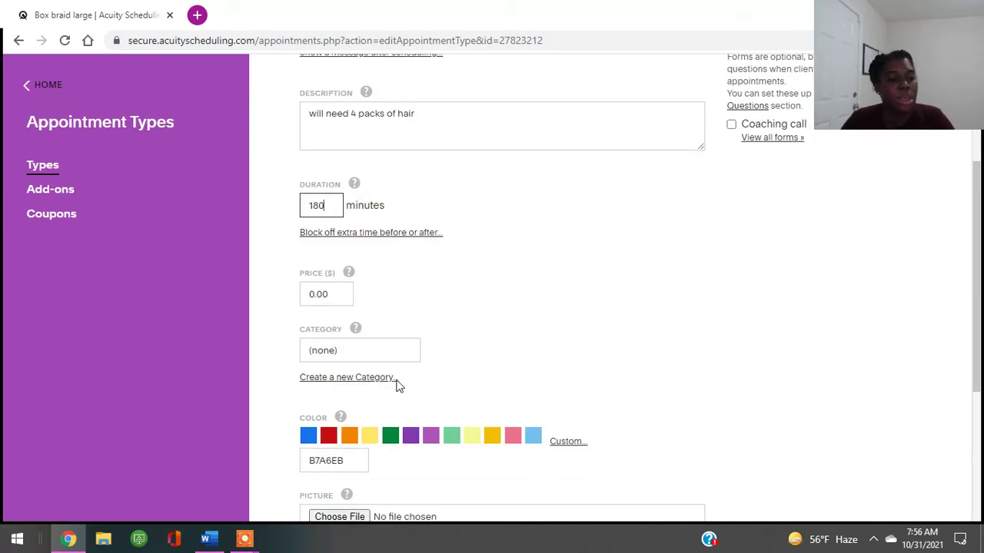
click(305, 296)
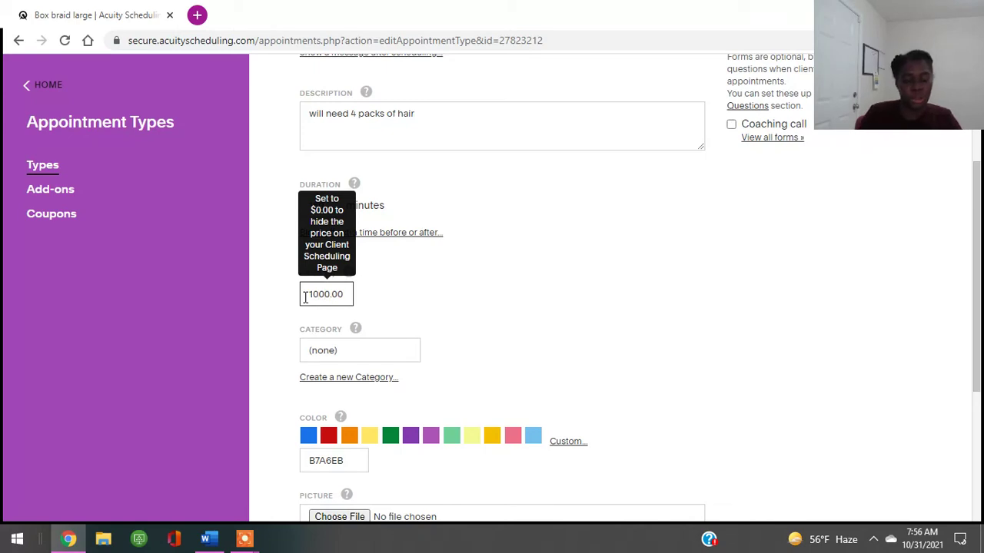
scroll(432, 356, down, 3)
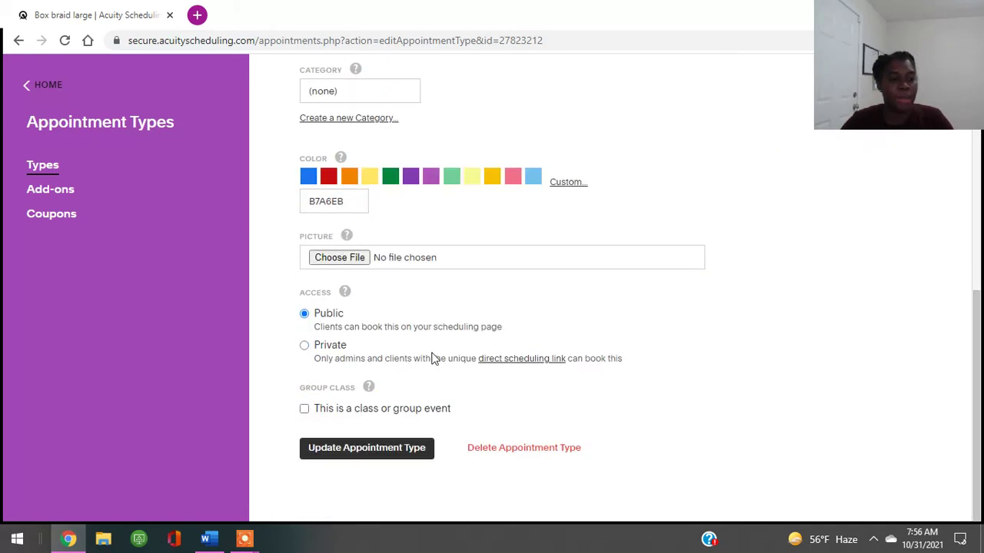
click(375, 460)
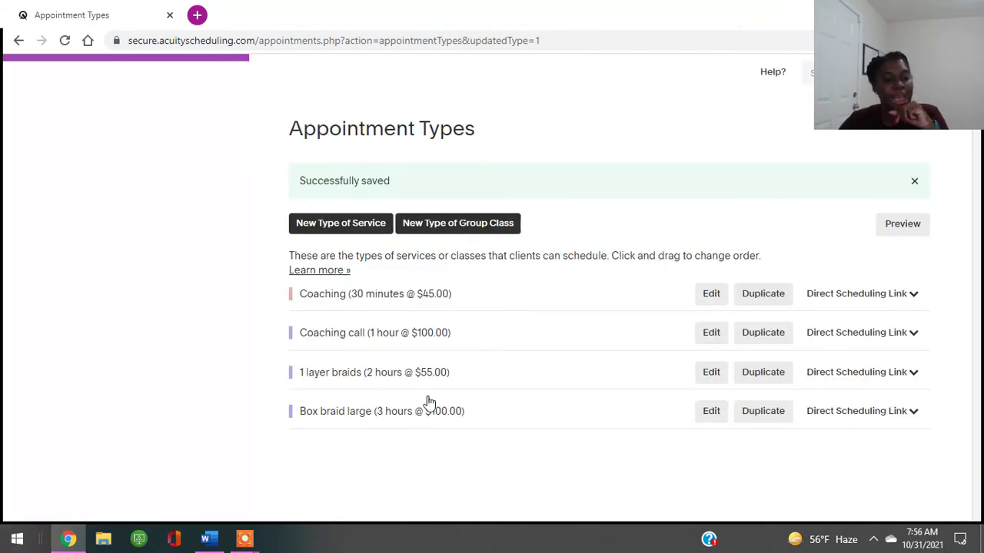
Check Box braid large's saved settings, then go back to the Appointment Types list.
click(336, 422)
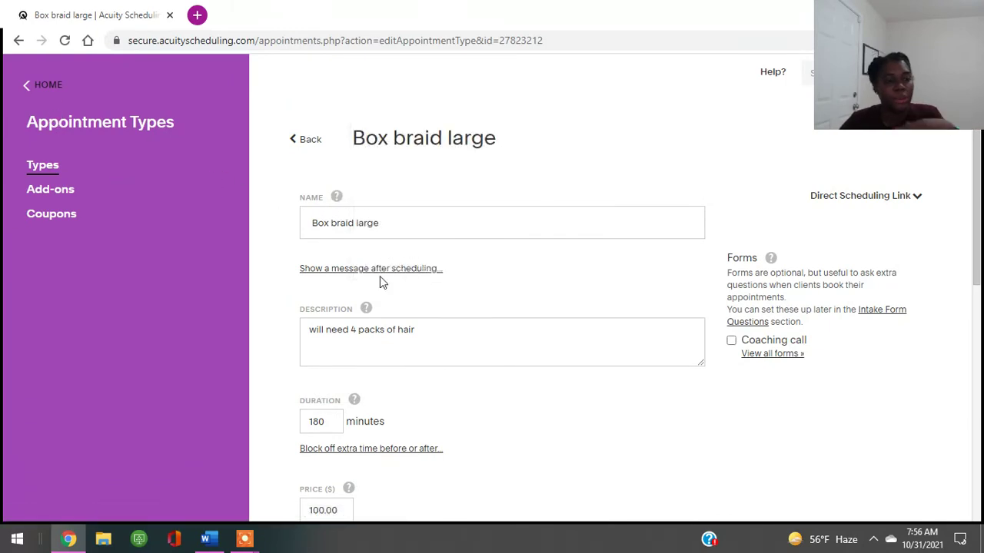
scroll(392, 281, down, 6)
scroll(402, 257, up, 6)
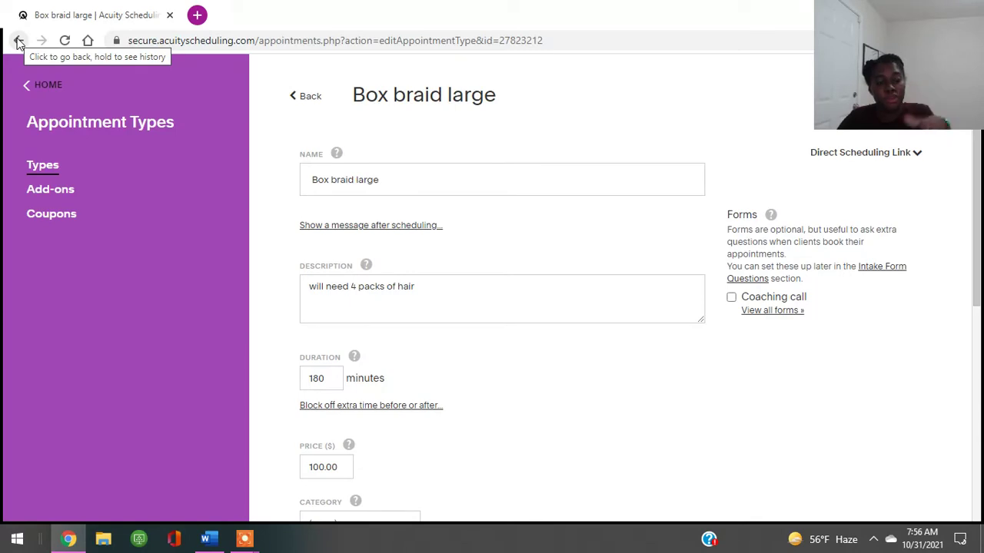
click(18, 41)
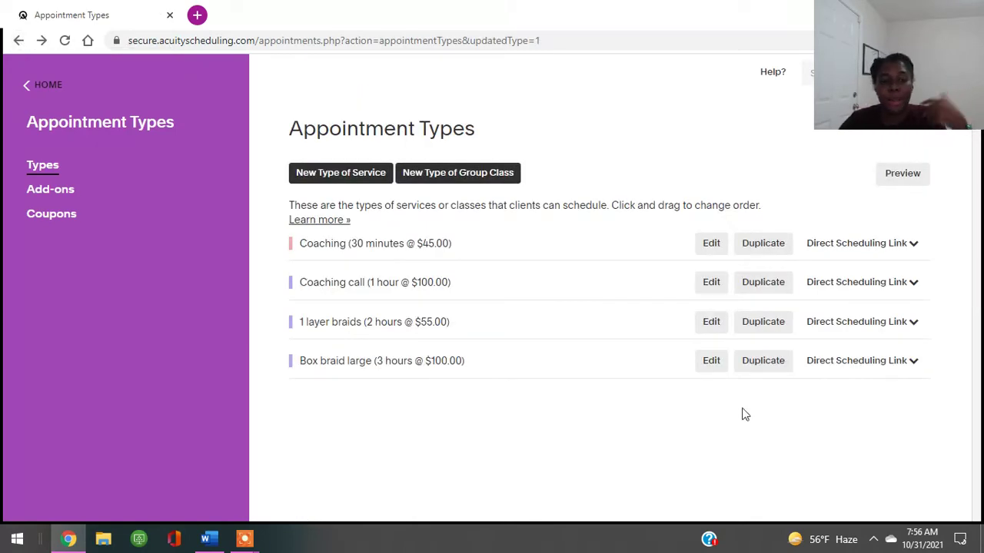
Copy Box braid large's direct scheduling link and load it in a new browser tab.
click(879, 372)
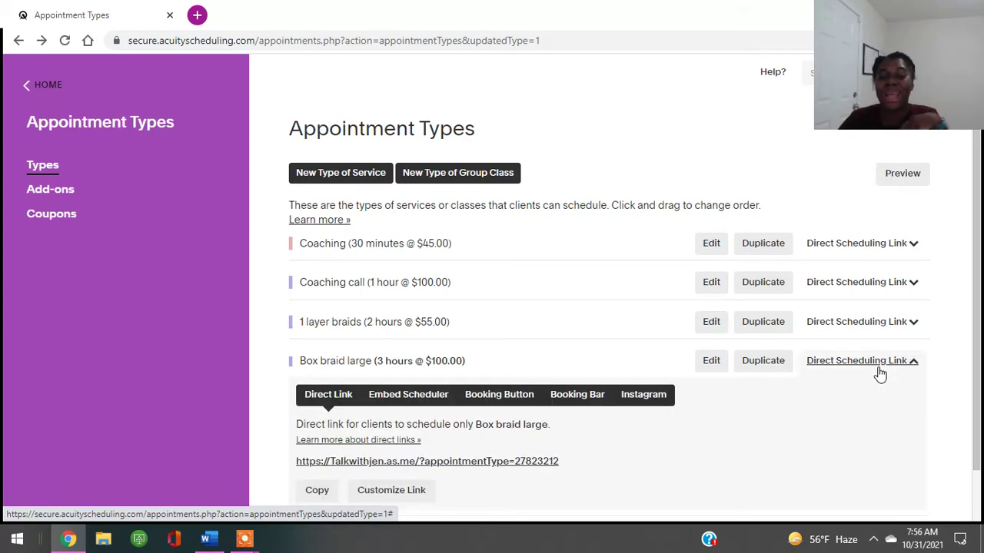
scroll(669, 399, down, 1)
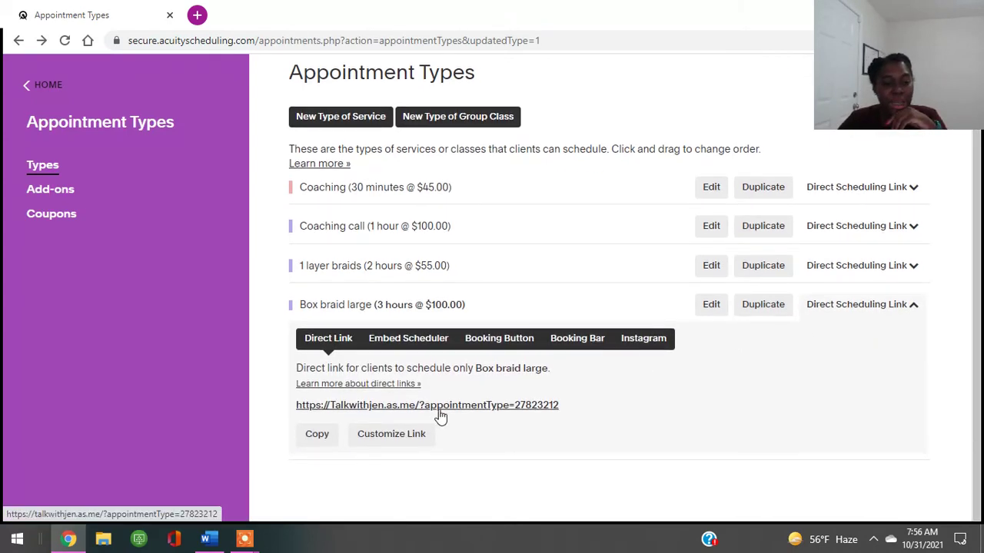
drag(560, 405, 262, 413)
key(ctrl+c)
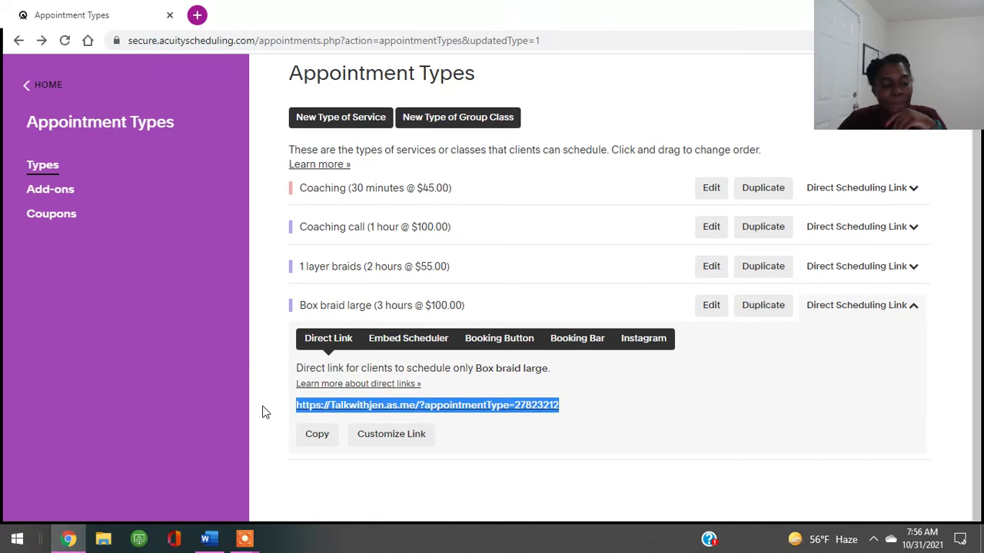
click(198, 15)
click(207, 39)
key(ctrl+v)
key(Return)
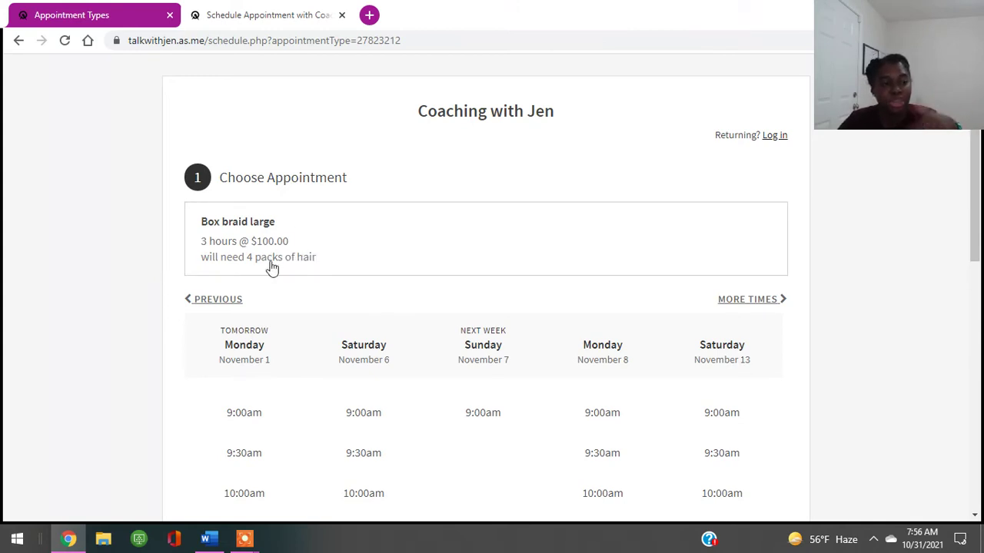
Choose the 11:00am slot on Monday, November 8, 2021 and start entering the client's email.
scroll(269, 265, down, 1)
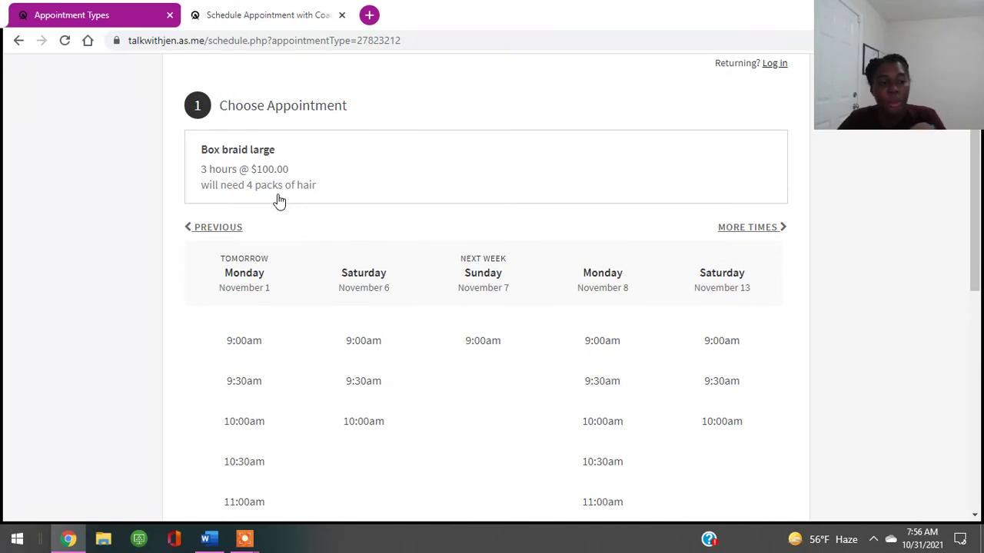
scroll(529, 243, down, 2)
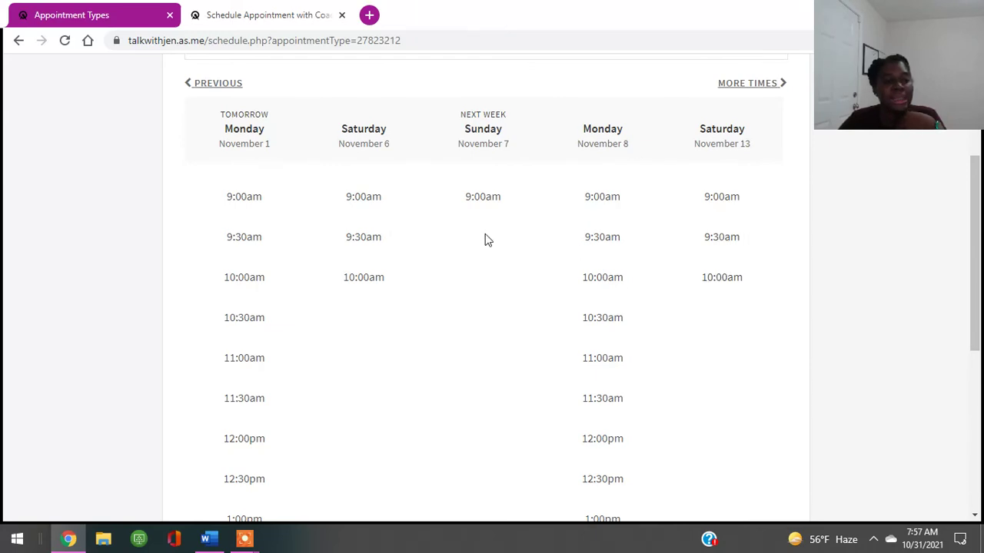
scroll(604, 322, down, 1)
click(613, 284)
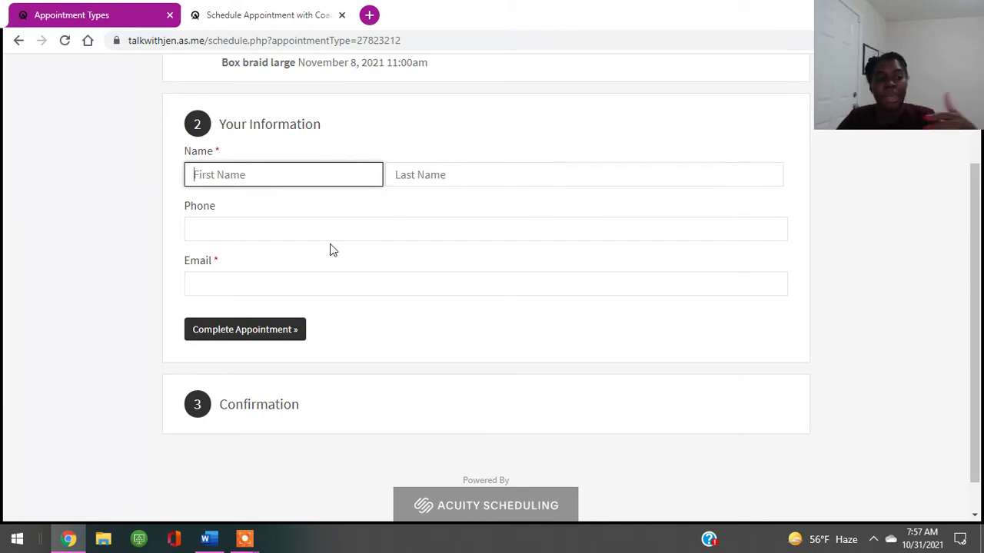
click(299, 289)
click(279, 234)
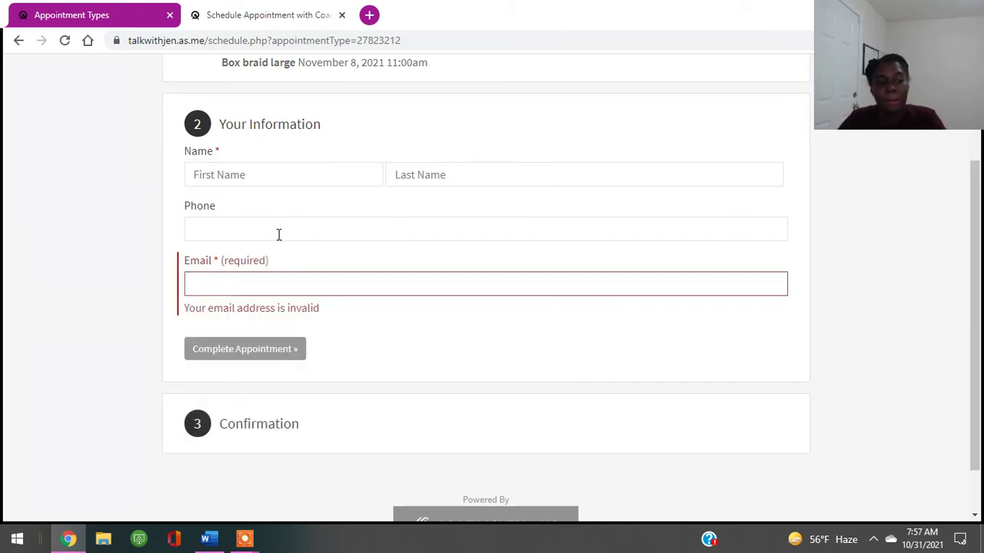
click(254, 281)
Dismiss the saved email suggestions and scroll through the November 8, 11:00am booking form.
click(432, 325)
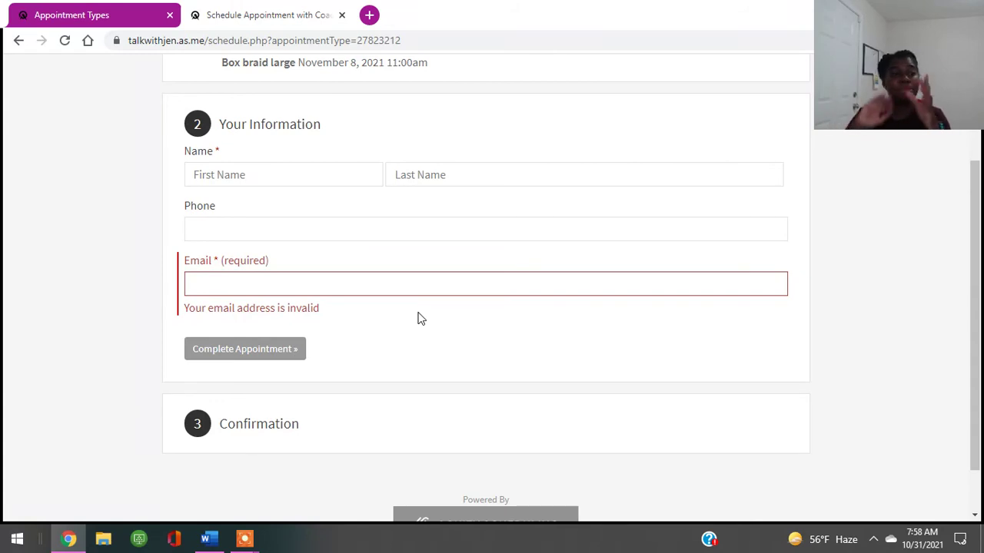
scroll(400, 248, up, 2)
scroll(400, 248, down, 3)
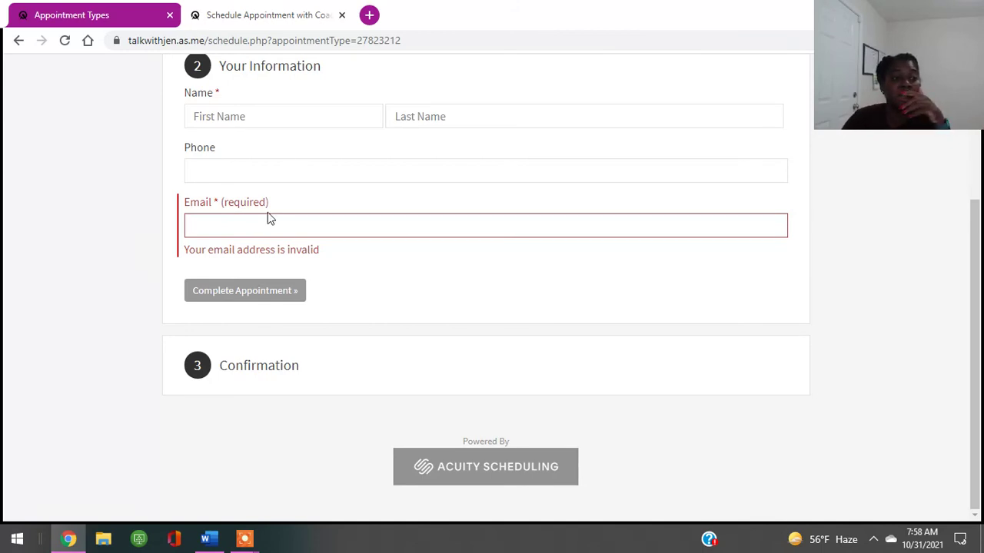
scroll(261, 153, up, 3)
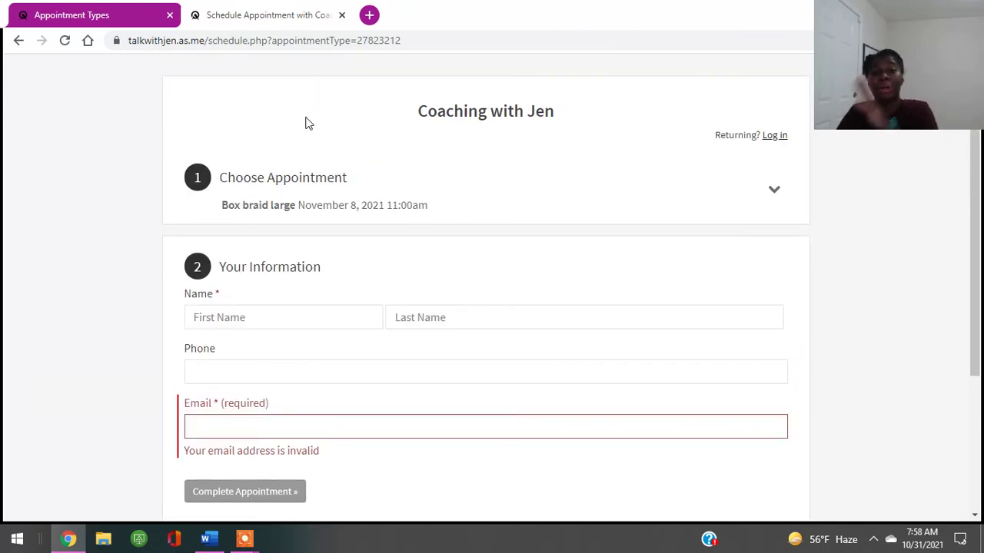
Close the test booking tab, check Availability, and return to the October 31, 2021 week calendar.
click(341, 16)
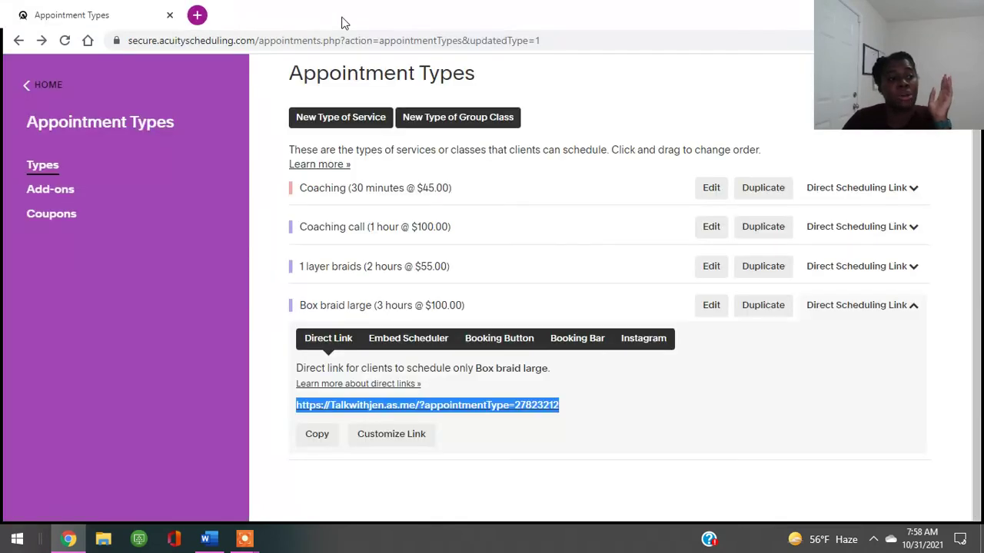
click(655, 393)
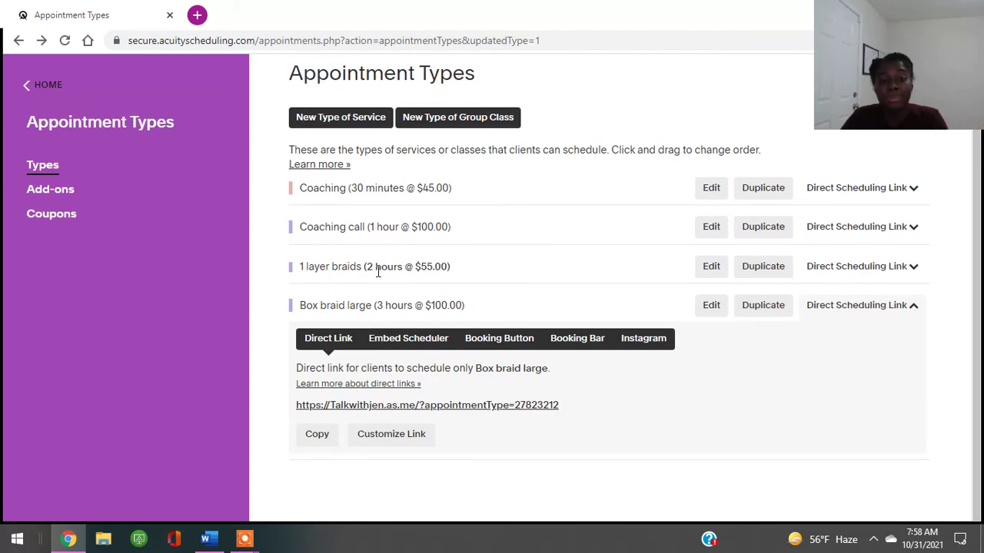
click(24, 91)
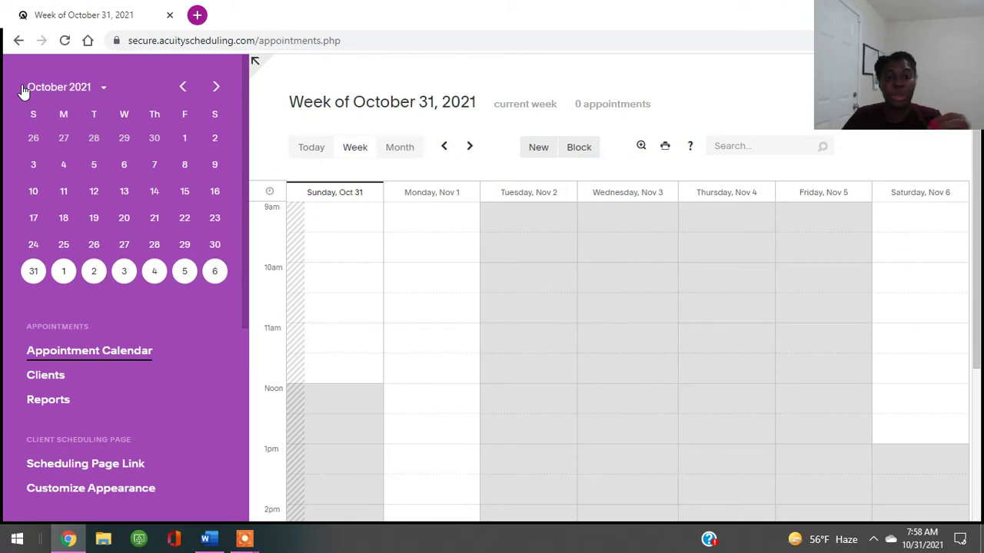
scroll(121, 377, down, 4)
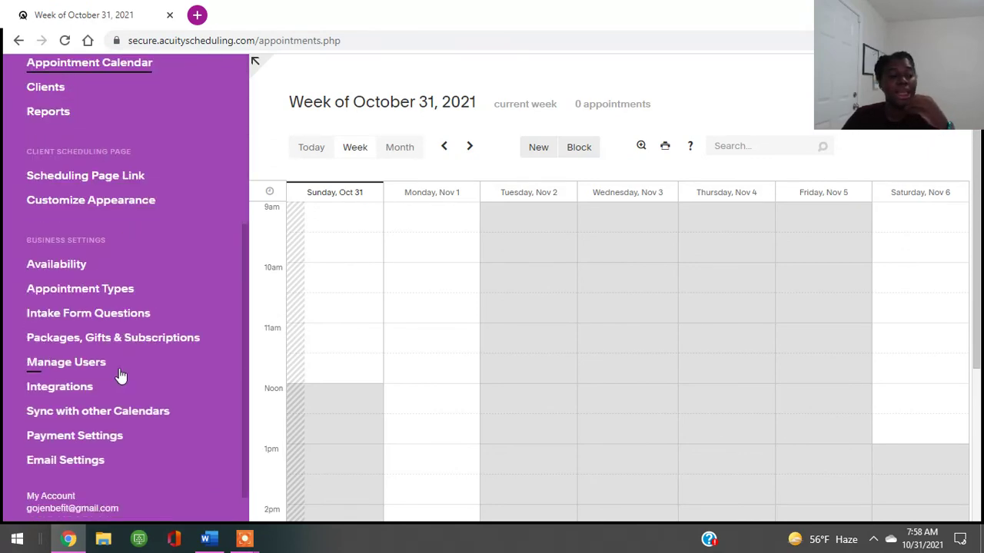
click(87, 271)
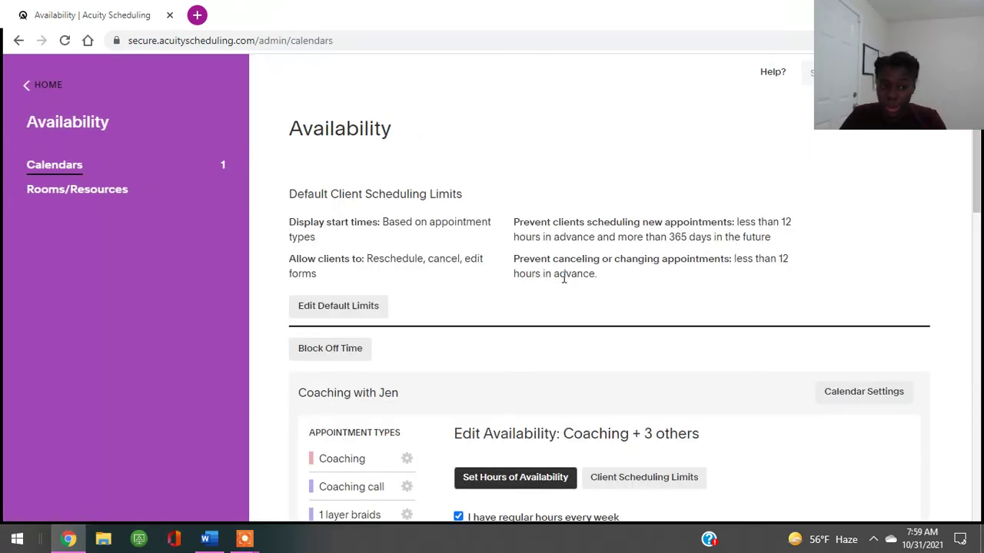
click(40, 85)
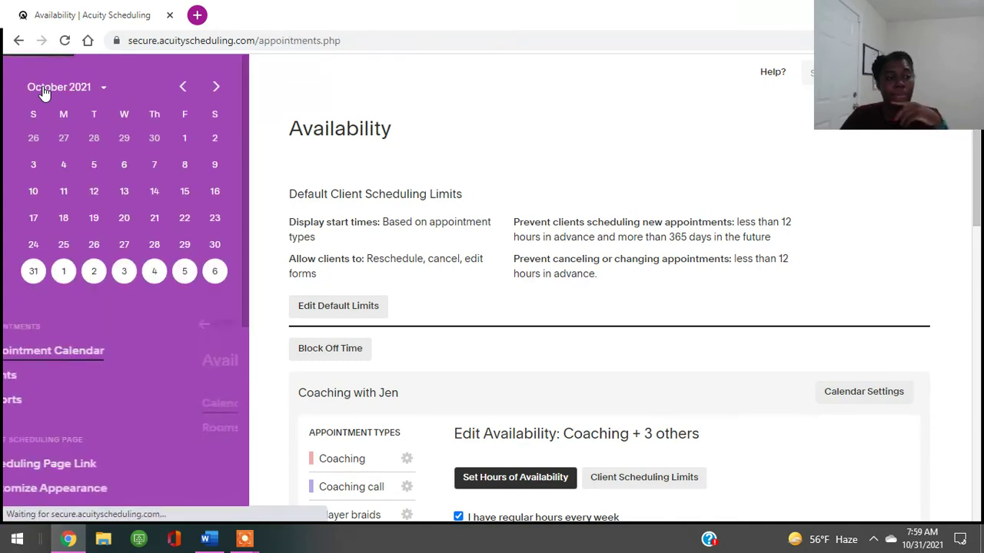
scroll(134, 360, down, 2)
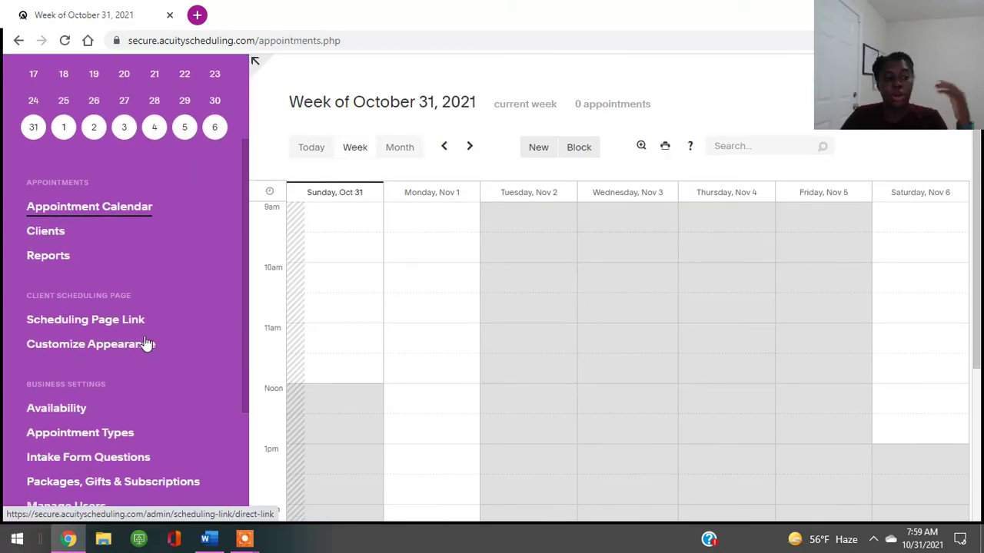
Show the Scheduling Page Link page with its General Scheduling Page direct link and embedding options.
click(134, 321)
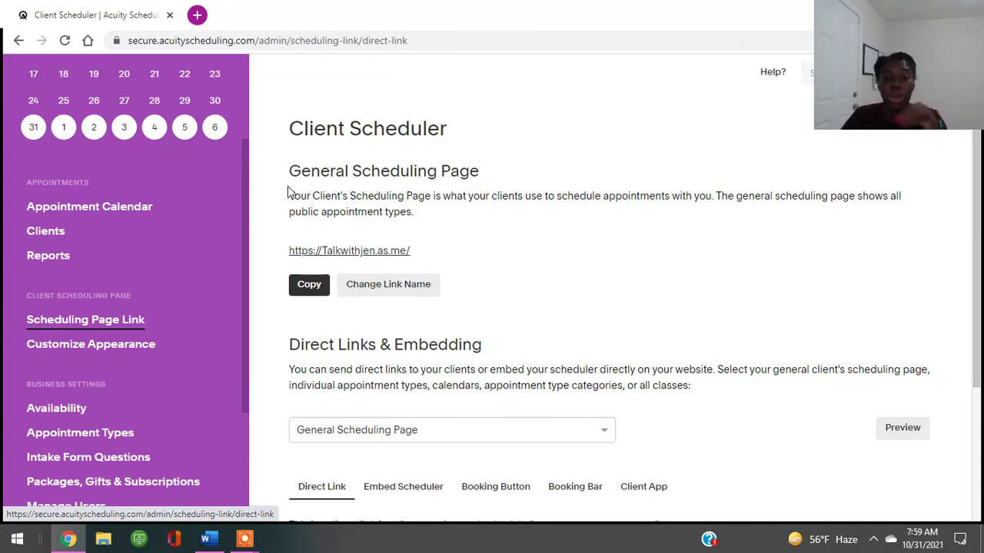
scroll(483, 222, down, 3)
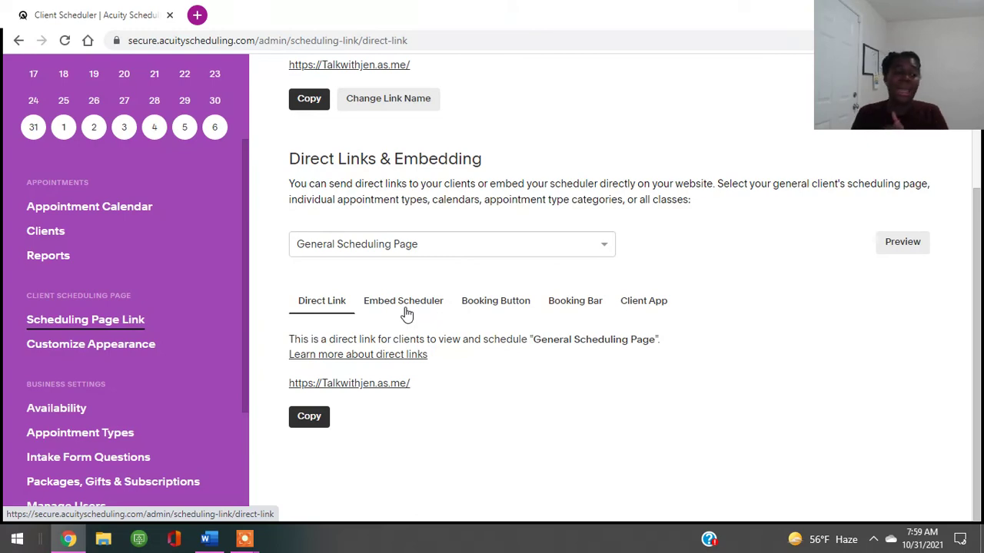
Go from Appointment Types to the All Add-ons page, which is premium and empty.
click(134, 435)
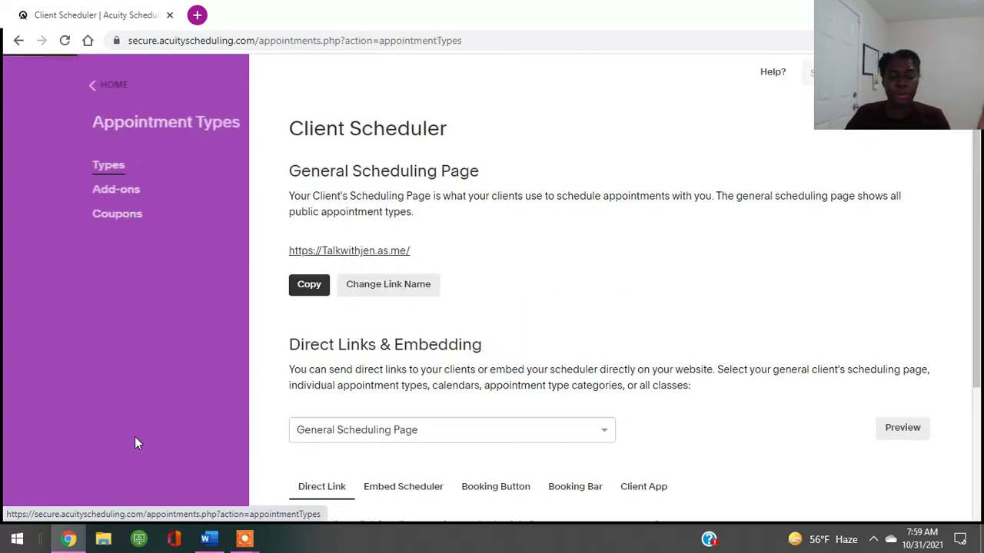
click(54, 200)
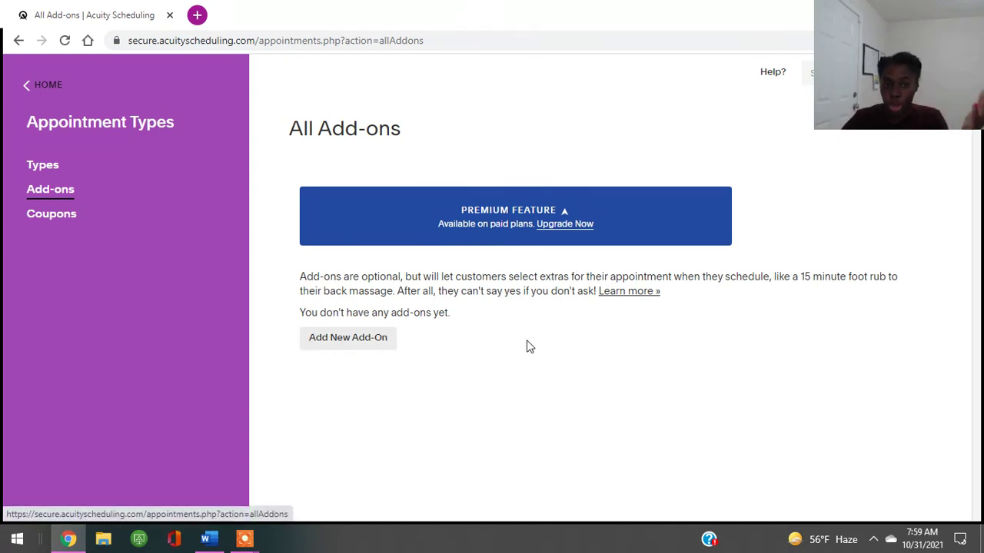
Return to the Appointment Types list showing Coaching, Coaching call, 1 layer braids and Box braid large.
click(19, 39)
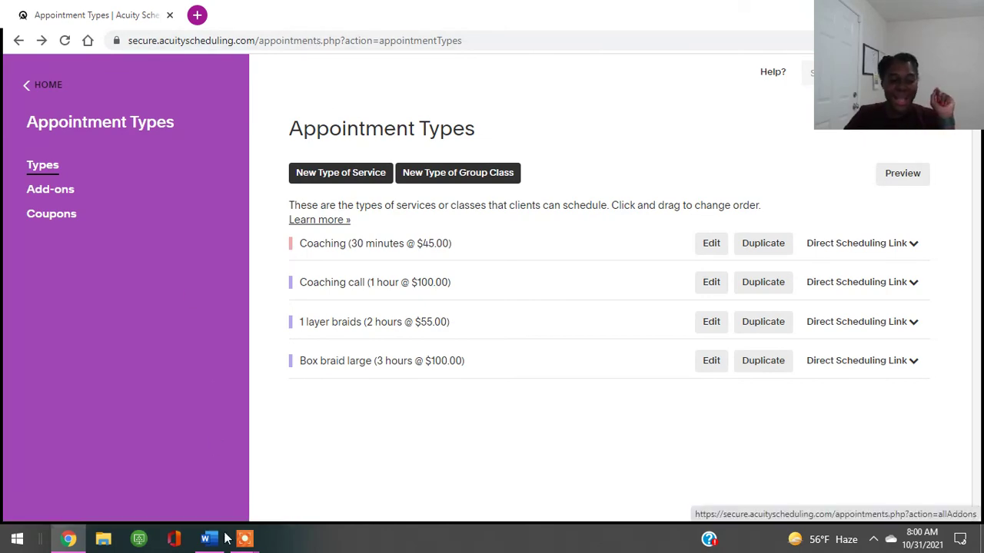
mouse_move(251, 547)
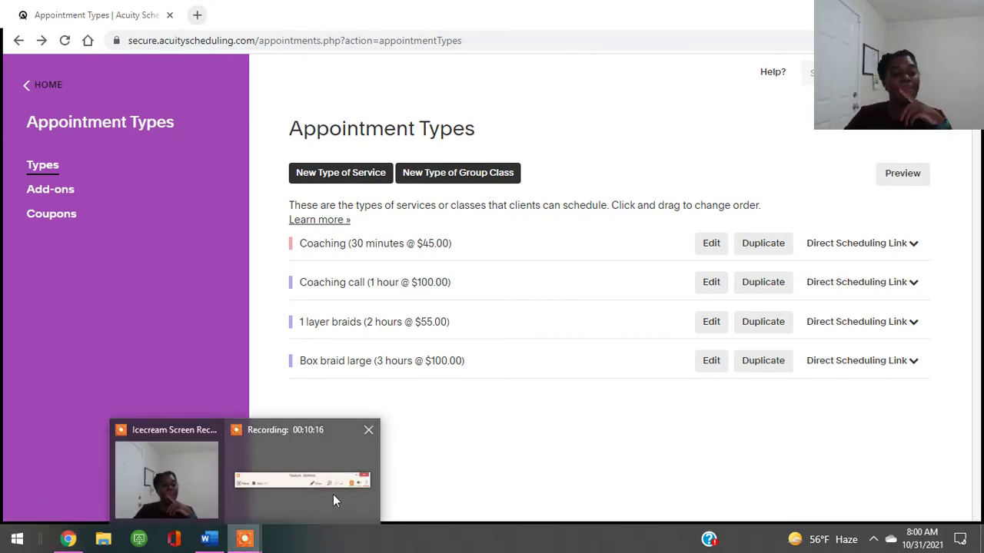